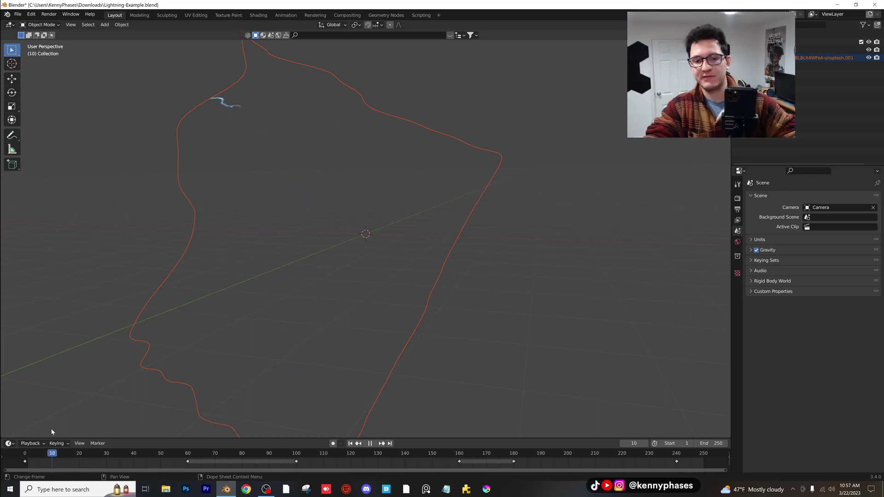
- Play back the lightning animation, stop it at frame 219, and save the file
key(space)
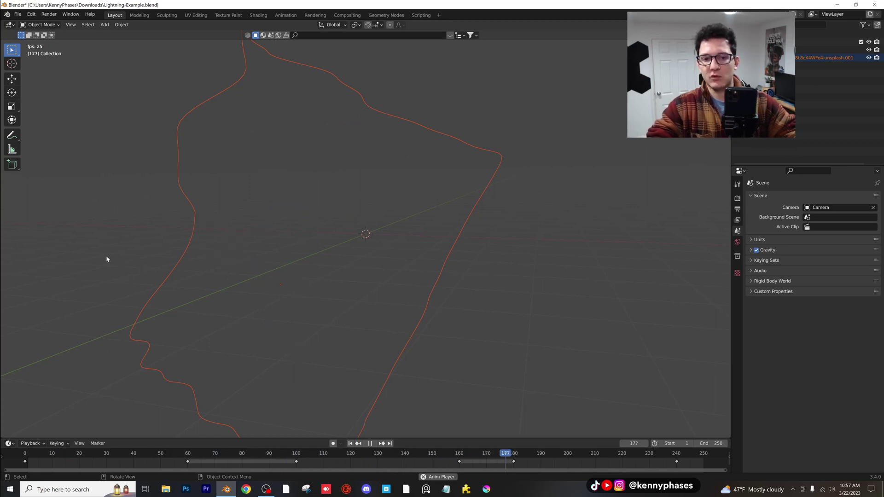
key(space)
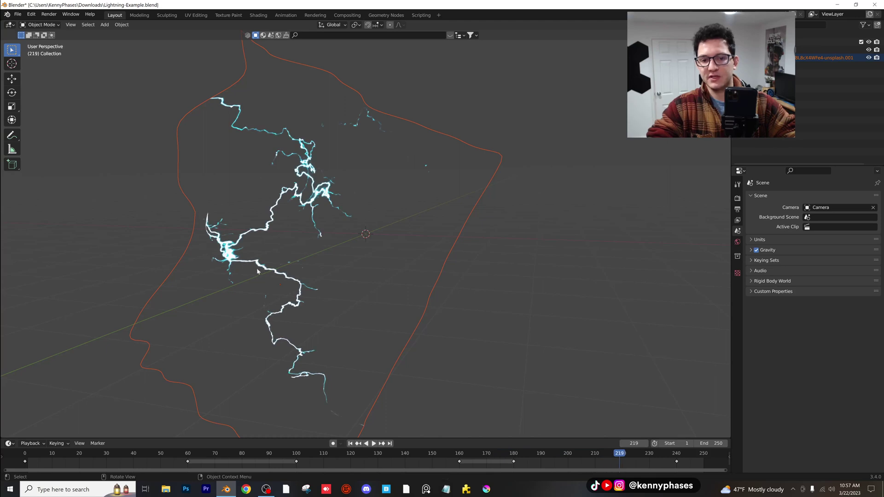
middle_drag(107, 259, 401, 122)
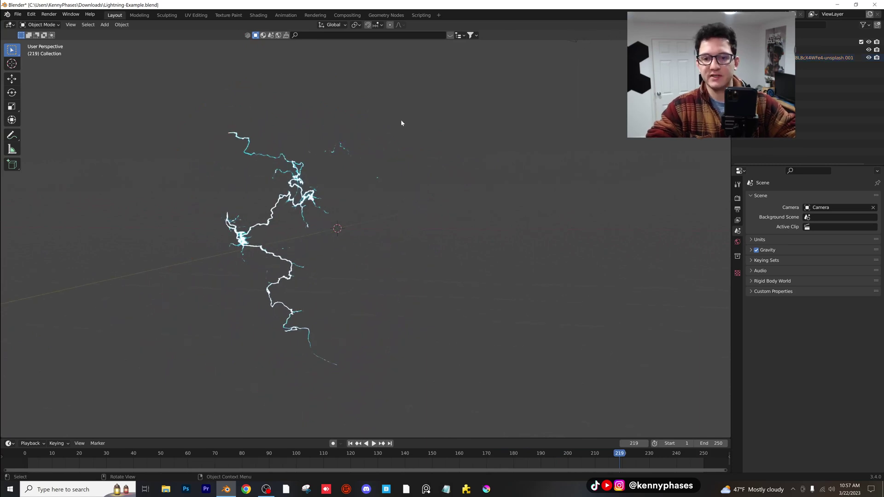
key(ctrl+s)
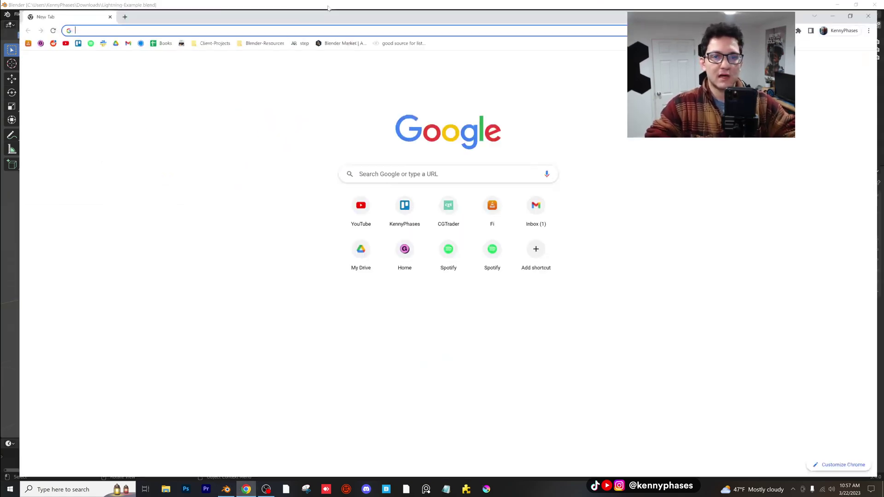
- Go to unsplash.com in Chrome and search for lightning photos
text(unsplash.com)
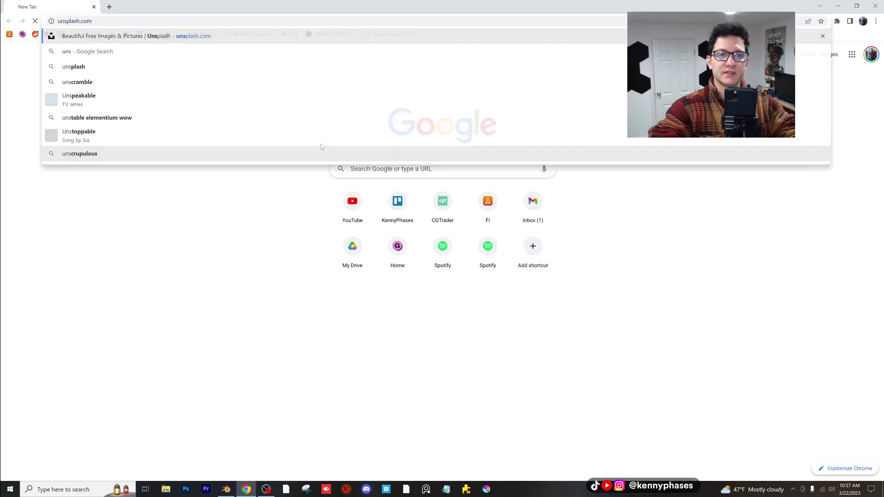
key(Return)
click(288, 223)
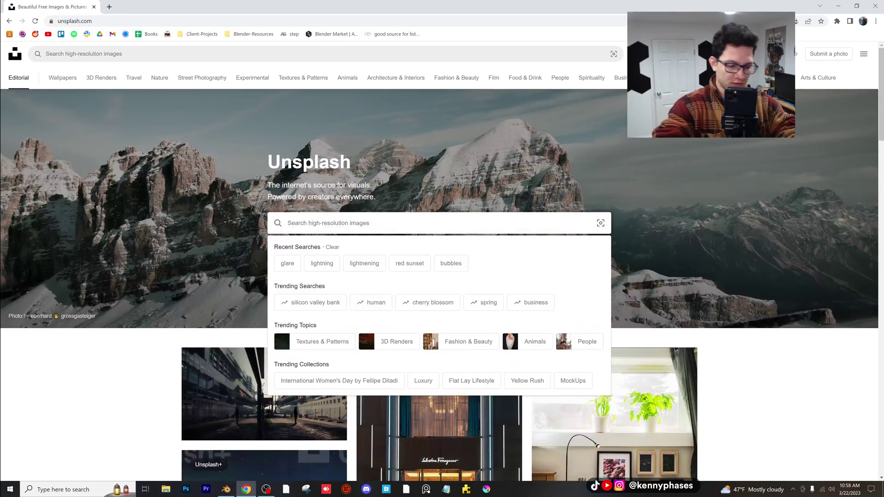
text(lightn)
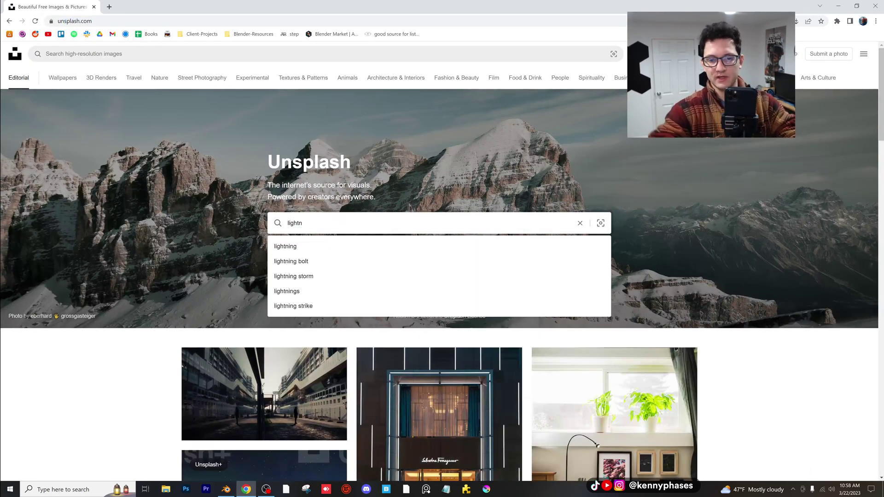
key(Down)
key(Return)
- Download the photo of a thin purple lightning bolt on a black background and return to Blender
scroll(163, 245, down, 5)
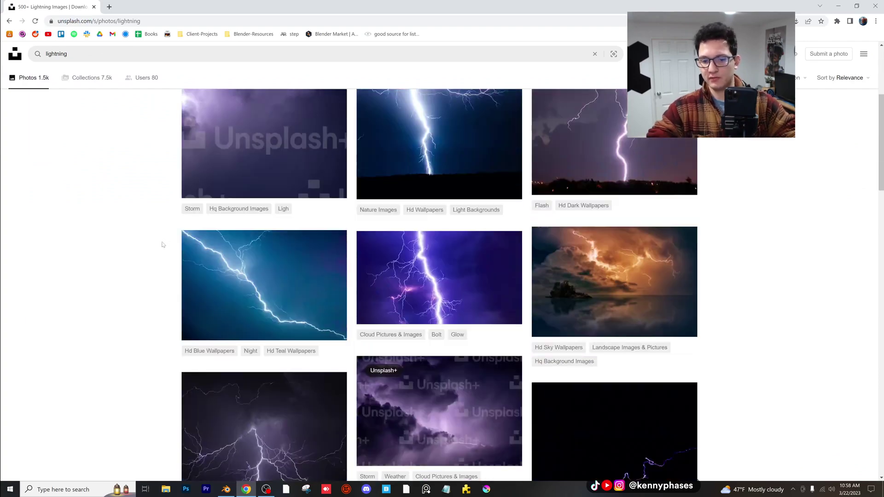
scroll(162, 244, down, 2)
scroll(160, 243, down, 7)
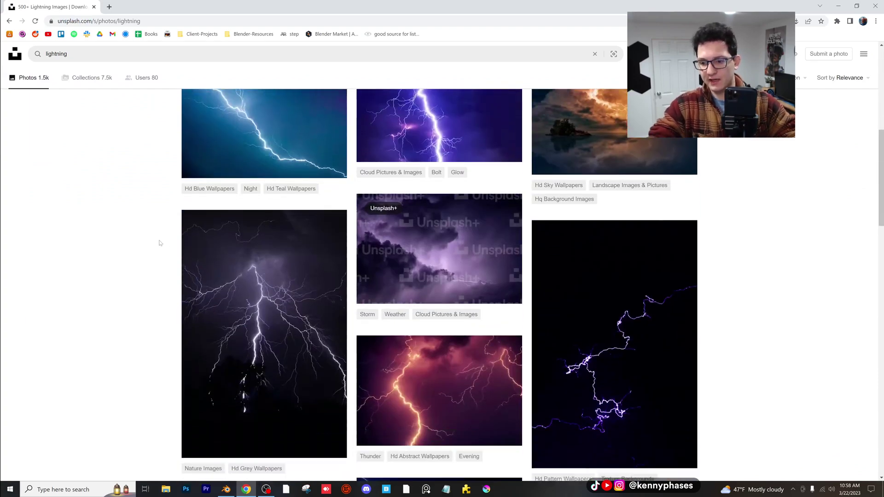
scroll(160, 243, up, 3)
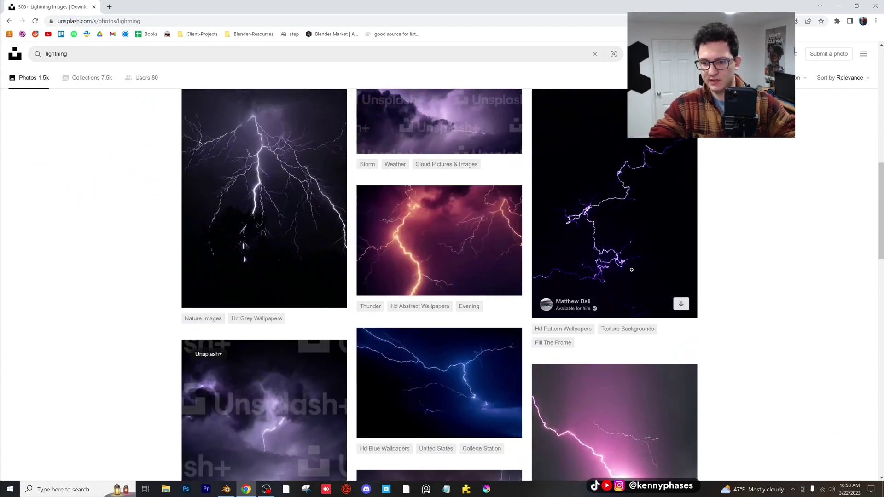
click(681, 304)
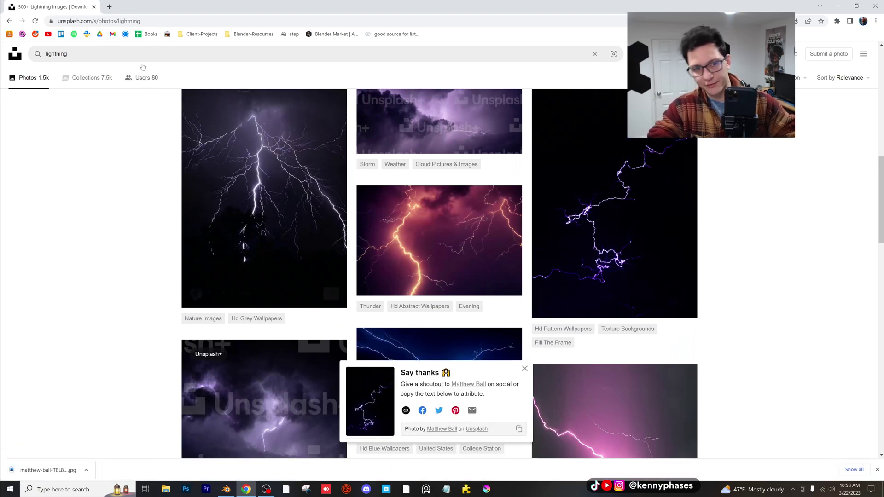
click(93, 7)
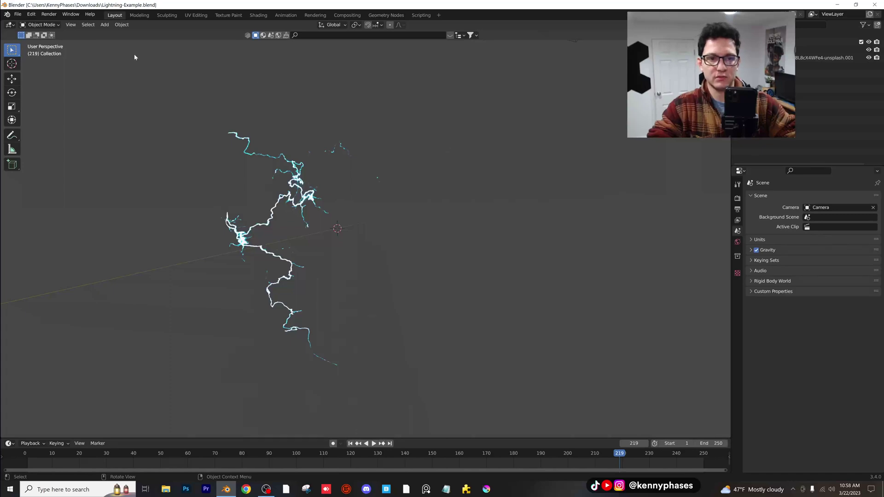
- Import the downloaded lightning photo from the Downloads folder as an image plane with a Principled material
click(105, 25)
mouse_move(142, 121)
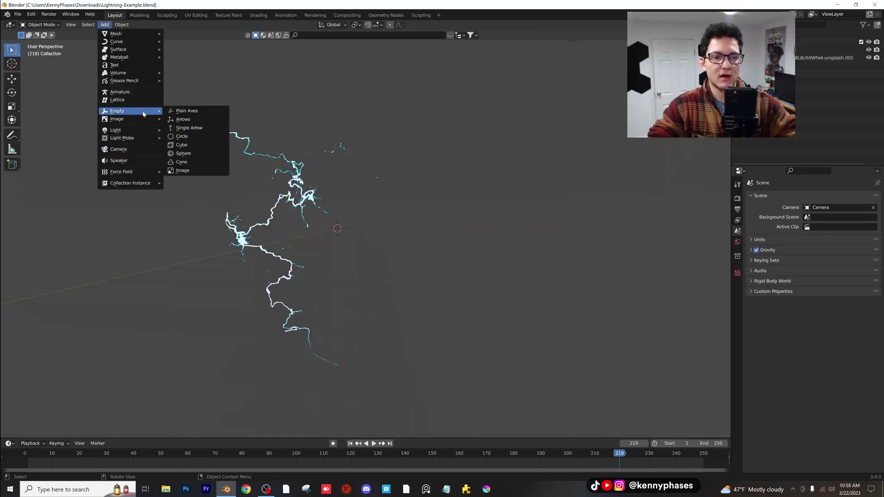
click(202, 134)
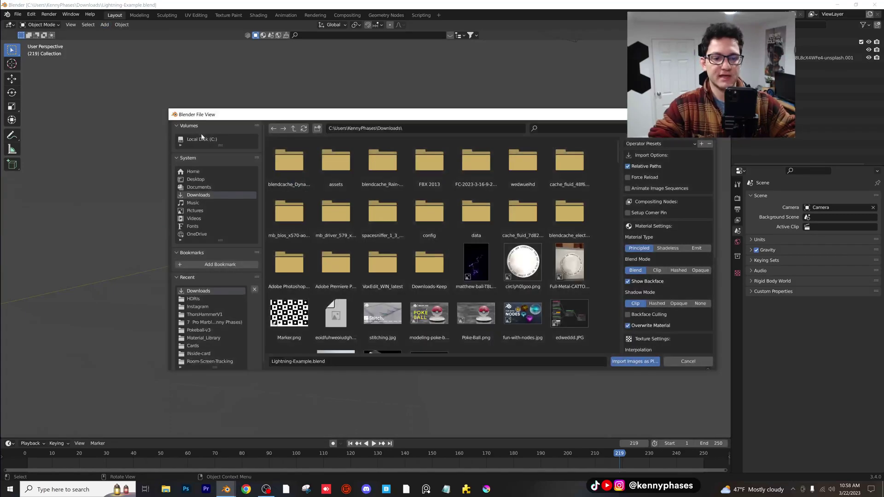
click(217, 195)
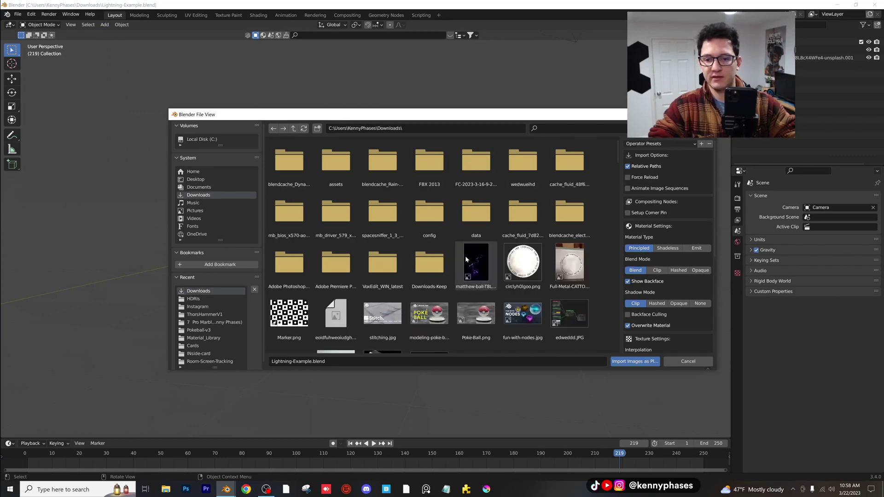
double_click(464, 256)
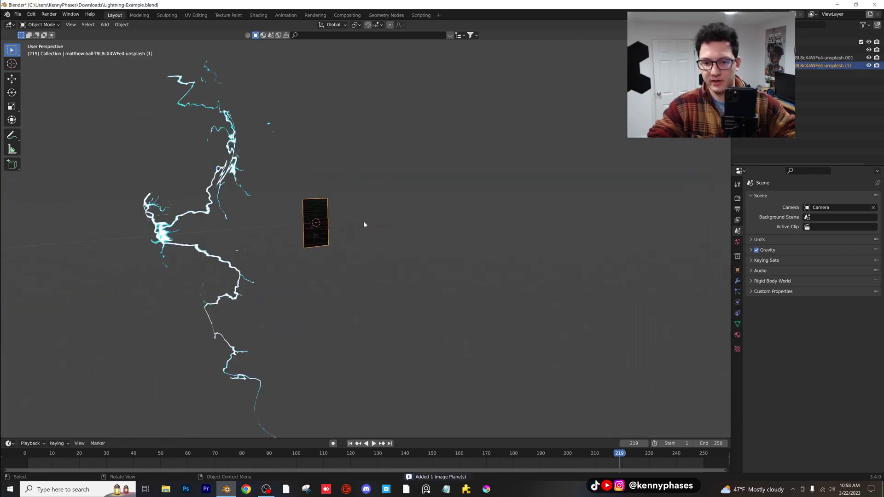
- Enlarge the imported image plane and move it beside the existing lightning
key(s)
click(407, 139)
middle_drag(356, 185, 332, 189)
key(g)
click(389, 177)
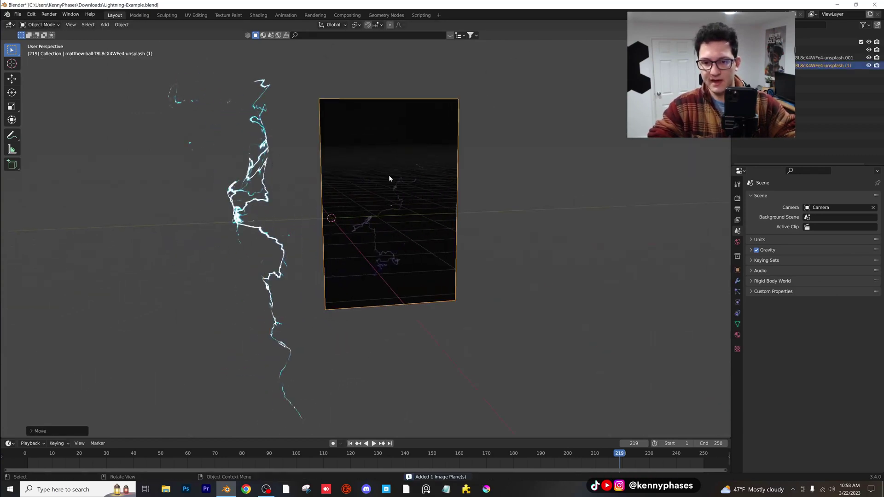
- Show the render settings to check which render engine is used
middle_drag(389, 179, 363, 237)
click(736, 198)
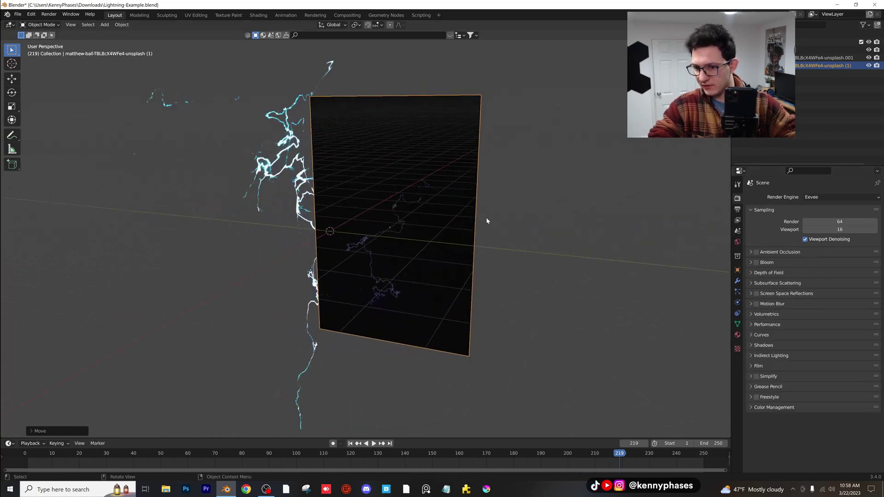
middle_drag(487, 221, 347, 208)
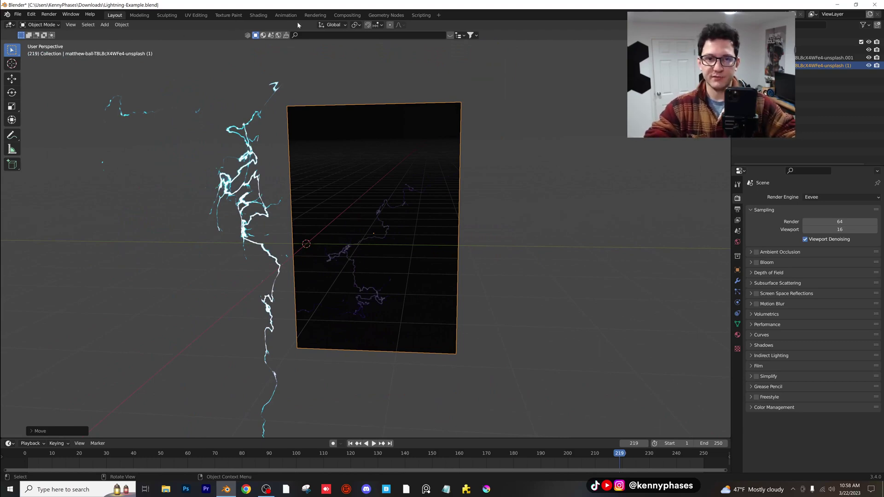
- Switch to the Shading workspace and display the material nodes of the existing lightning object
click(259, 16)
click(356, 141)
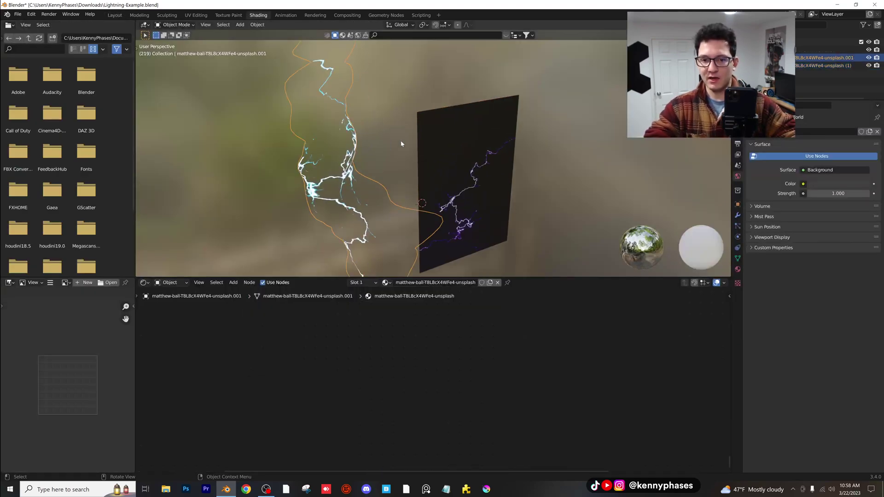
key(Home)
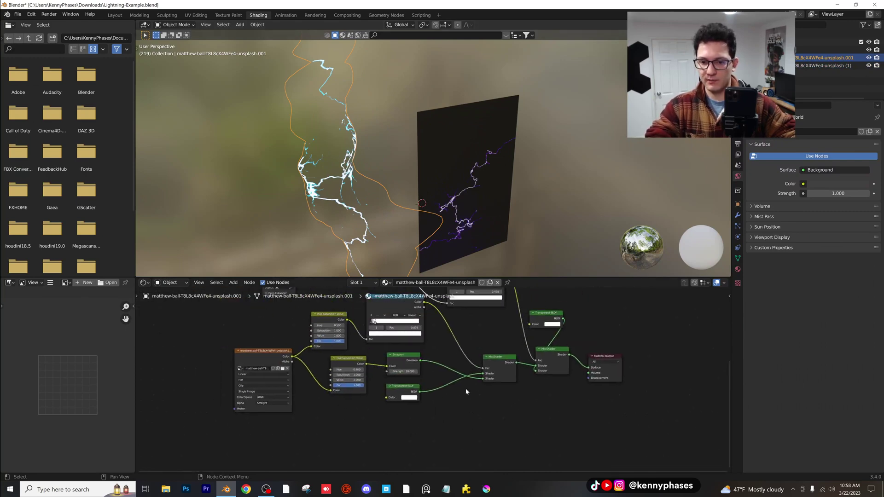
middle_drag(449, 300, 450, 400)
scroll(450, 400, up, 3)
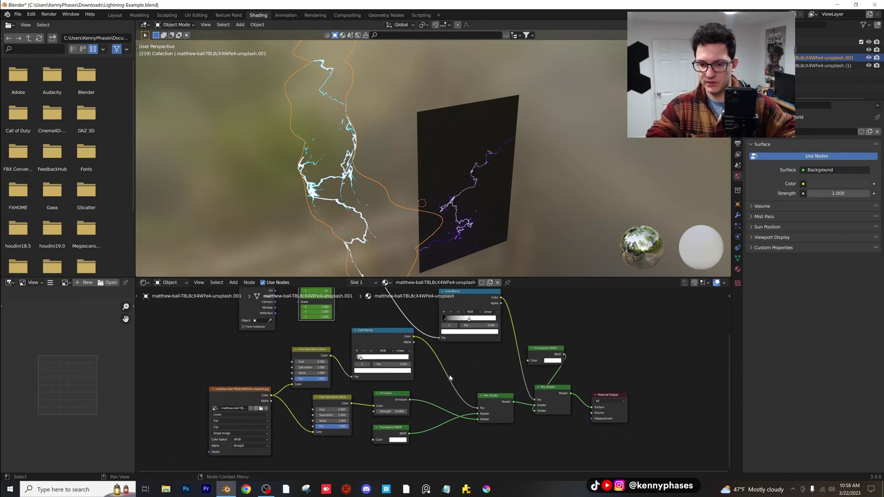
mouse_move(432, 371)
middle_down()
mouse_move(431, 381)
mouse_move(442, 375)
middle_up()
scroll(434, 374, down, 2)
- Copy the existing lightning's Hue Saturation Value, ColorRamp, Emission, Transparent BSDF and first Mix Shader nodes into the new plane's material
drag(548, 458, 261, 361)
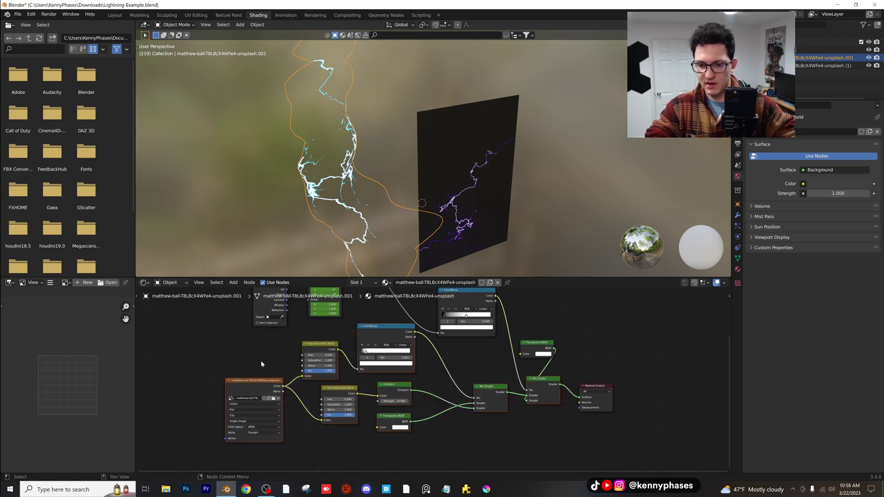
drag(324, 343, 319, 379)
middle_drag(473, 463, 474, 424)
click(357, 343)
scroll(360, 378, up, 2)
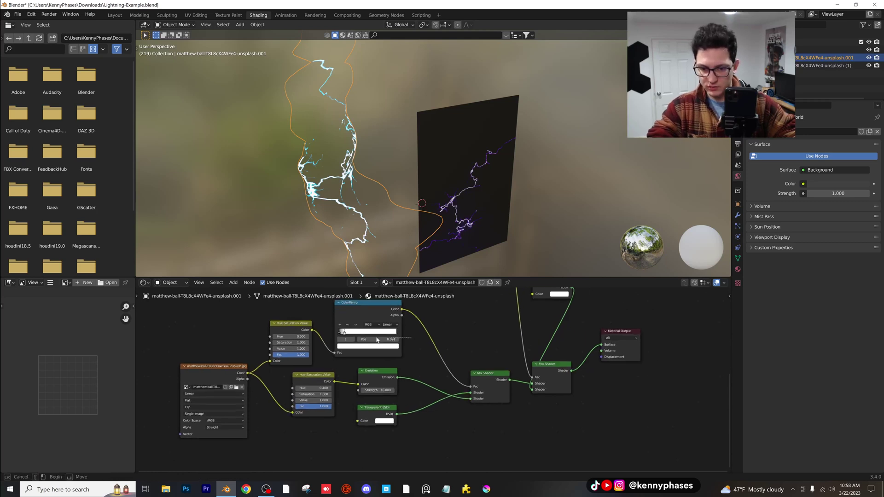
drag(376, 340, 277, 334)
shift+click(321, 378)
shift+click(371, 376)
shift+click(387, 408)
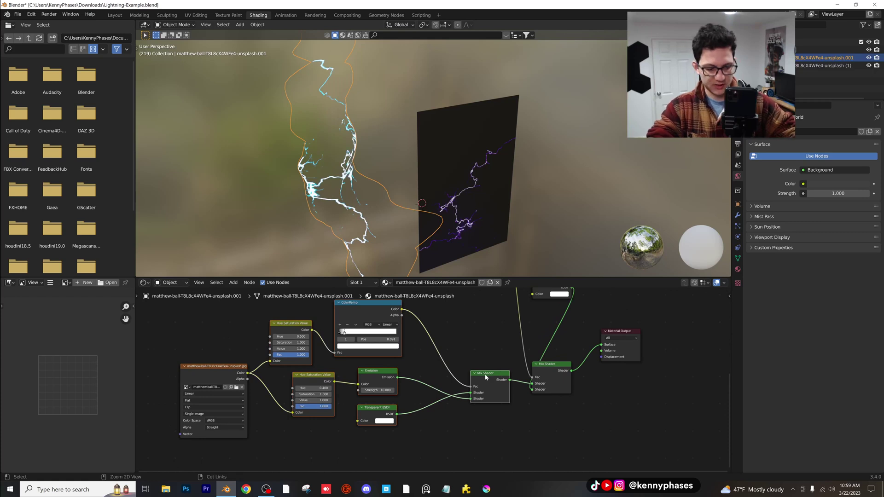
click(475, 180)
key(Home)
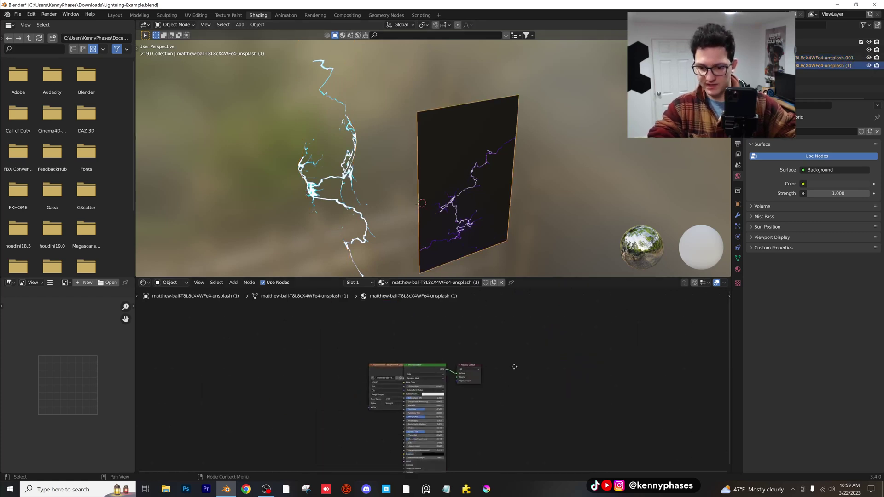
scroll(440, 355, up, 5)
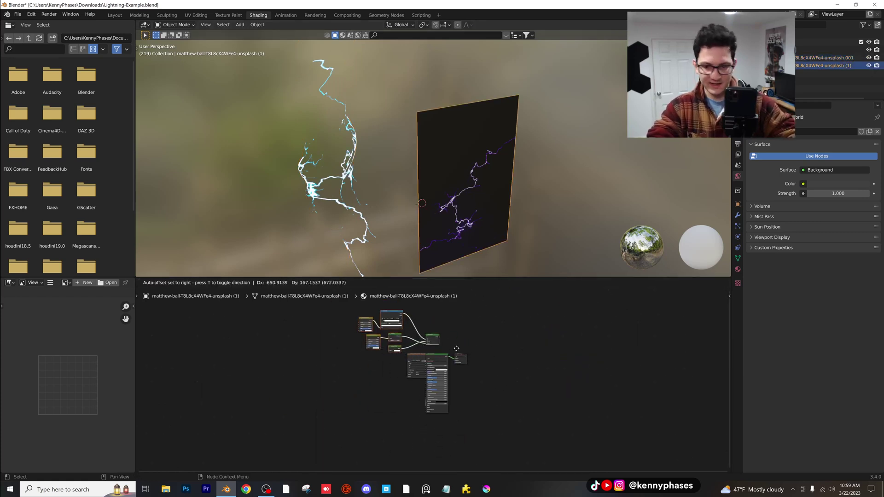
scroll(443, 346, up, 5)
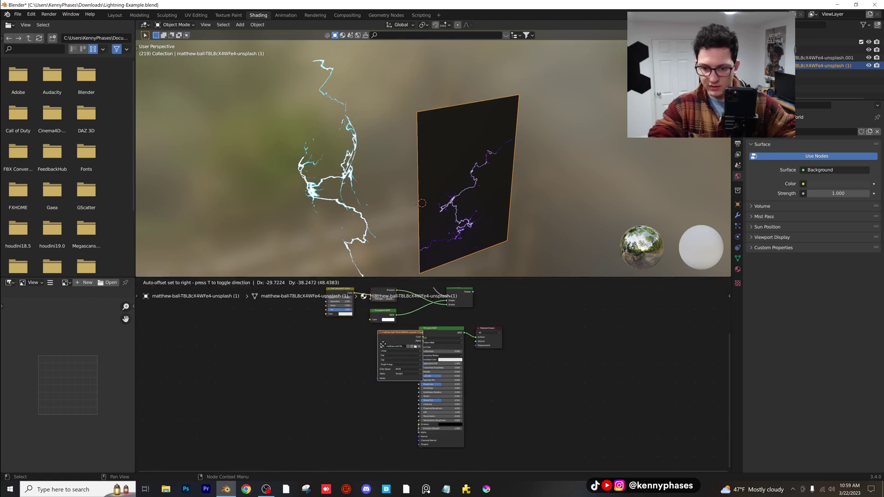
- Spread out the new plane's original material nodes and delete its Principled BSDF node
middle_drag(373, 361, 551, 369)
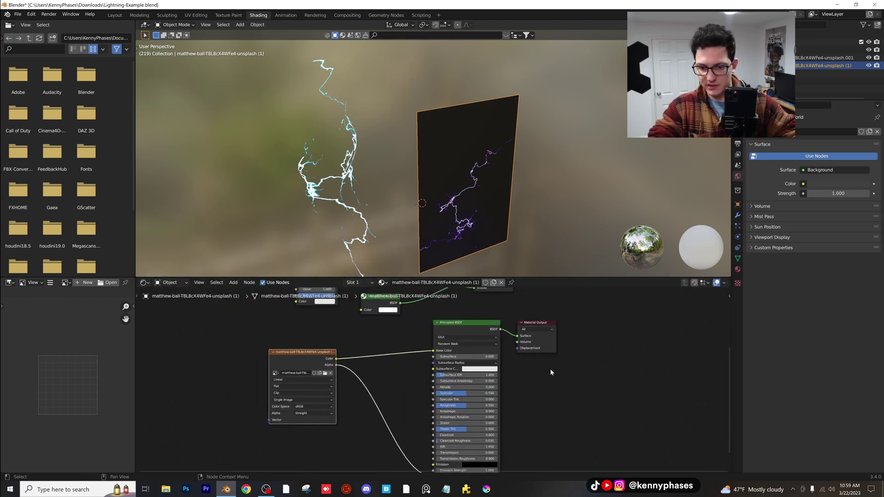
scroll(524, 340, up, 1)
drag(531, 319, 586, 344)
drag(445, 318, 434, 335)
middle_drag(432, 348, 456, 405)
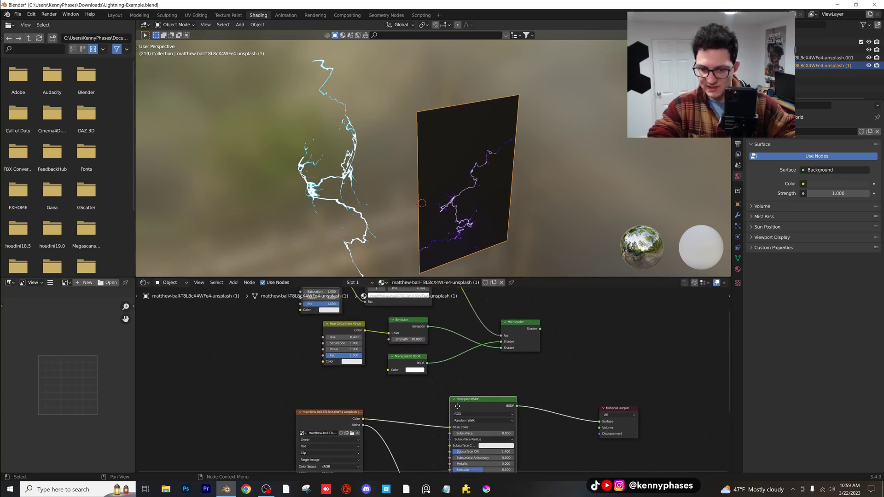
key(x)
- Place the Material Output beside the Mix Shader and connect the Mix Shader to its Surface input
drag(322, 411, 261, 390)
drag(607, 408, 573, 322)
scroll(529, 320, up, 2)
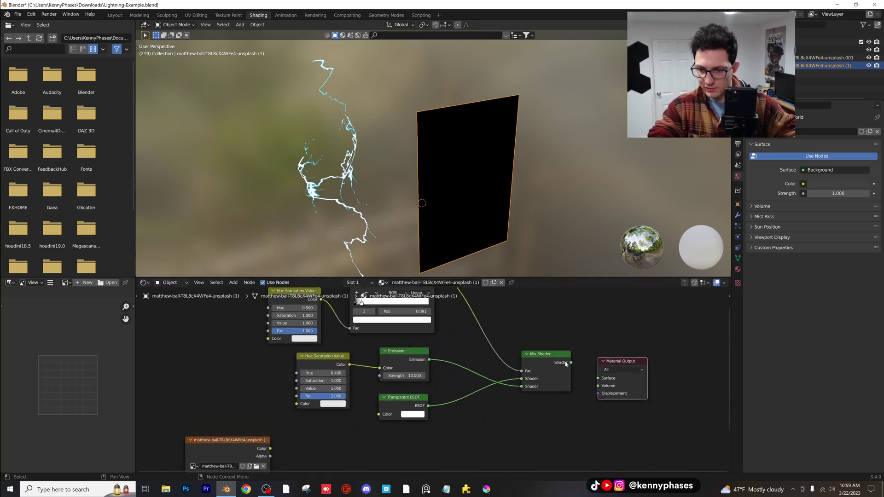
drag(571, 362, 600, 378)
- Move the image texture node in front of the Hue Saturation Value nodes and enlarge the node editor
drag(246, 439, 227, 351)
middle_drag(290, 336, 297, 349)
drag(337, 277, 337, 158)
middle_drag(474, 297, 491, 310)
drag(251, 316, 232, 315)
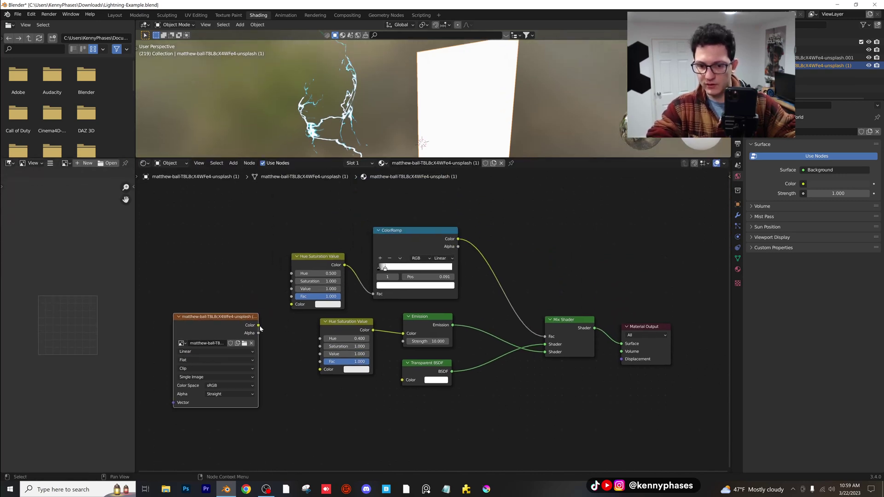
- Connect the image texture's Color output to the Color inputs of both Hue Saturation Value nodes and tidy their placement
drag(293, 307, 320, 369)
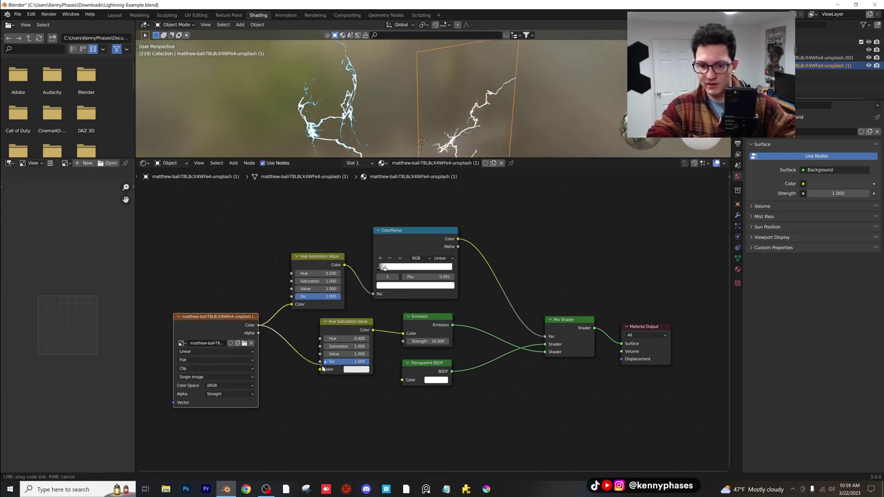
drag(345, 325, 325, 332)
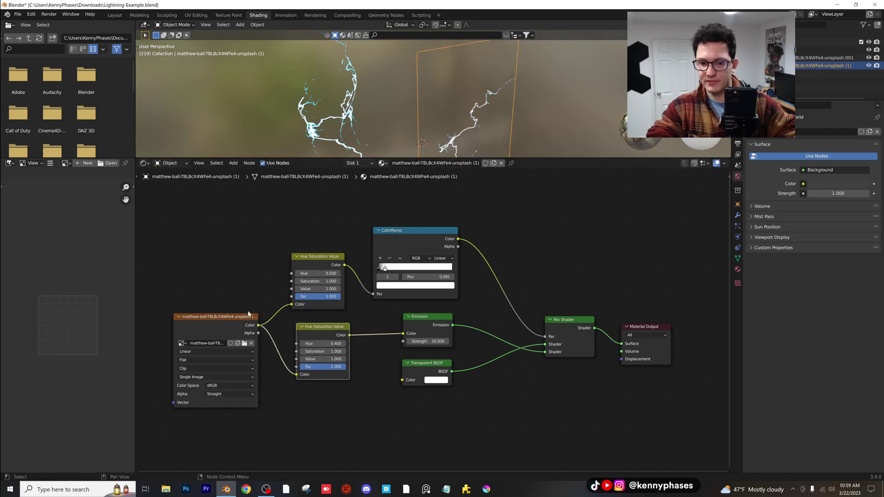
drag(248, 313, 251, 313)
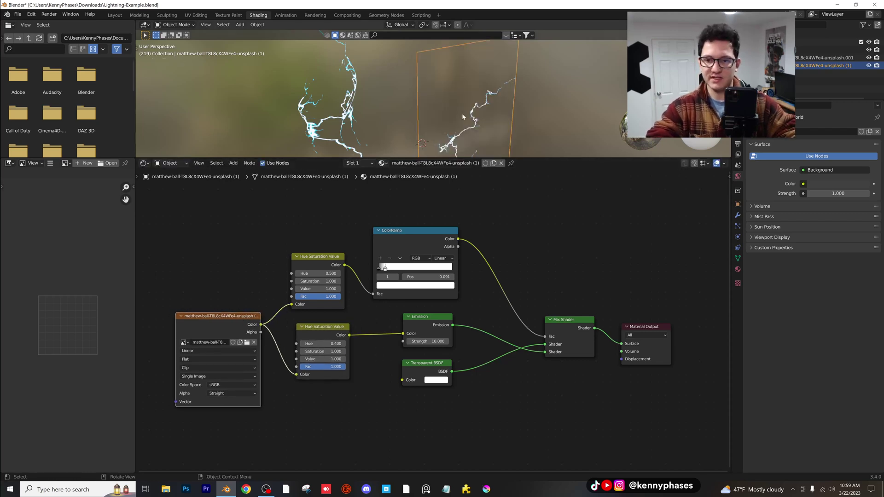
- Place the ColorRamp's black stop at position 0.000 and its white stop about a third of the way along
scroll(462, 117, up, 2)
shift+middle_drag(463, 117, 453, 75)
scroll(452, 75, up, 2)
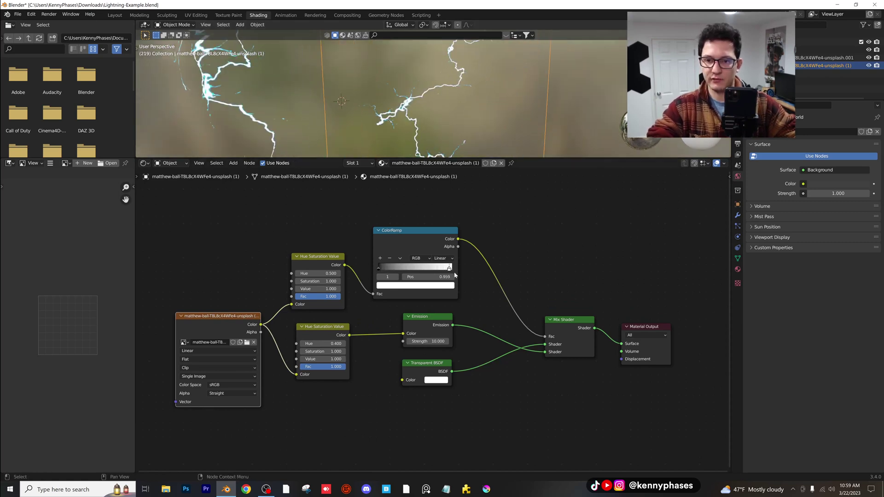
mouse_move(380, 272)
mouse_down()
mouse_move(429, 272)
mouse_move(371, 273)
mouse_up()
click(383, 271)
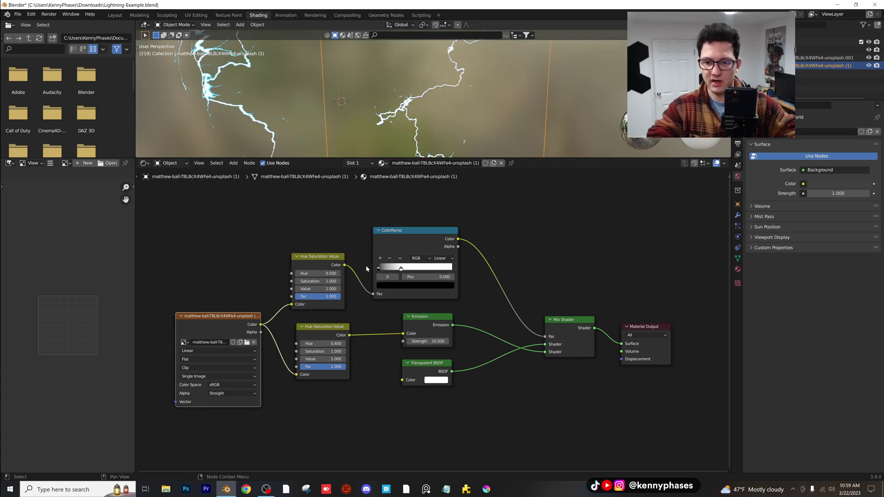
scroll(419, 88, up, 1)
shift+middle_drag(420, 88, 428, 122)
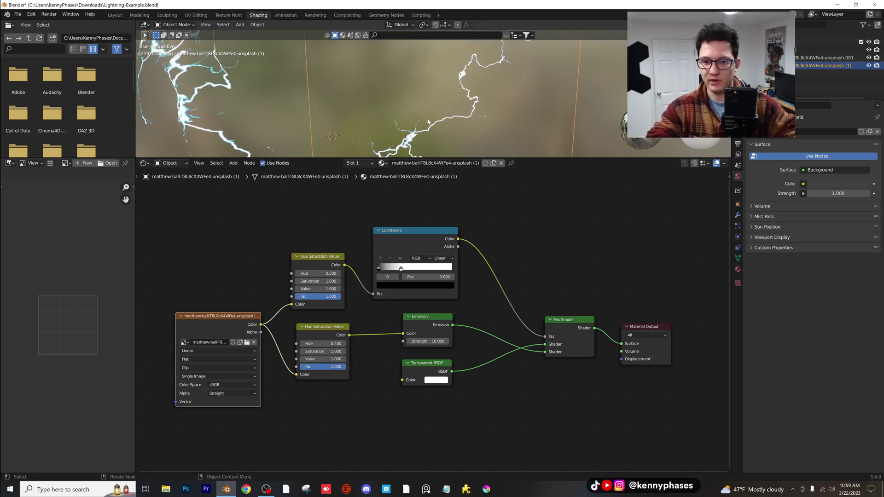
scroll(354, 281, up, 1)
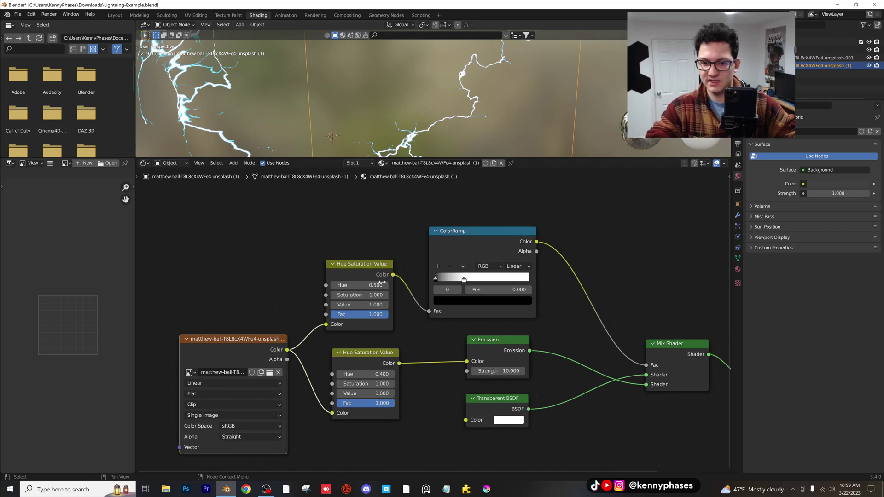
- Set the Saturation of both Hue Saturation Value nodes to 0
middle_drag(362, 293, 351, 284)
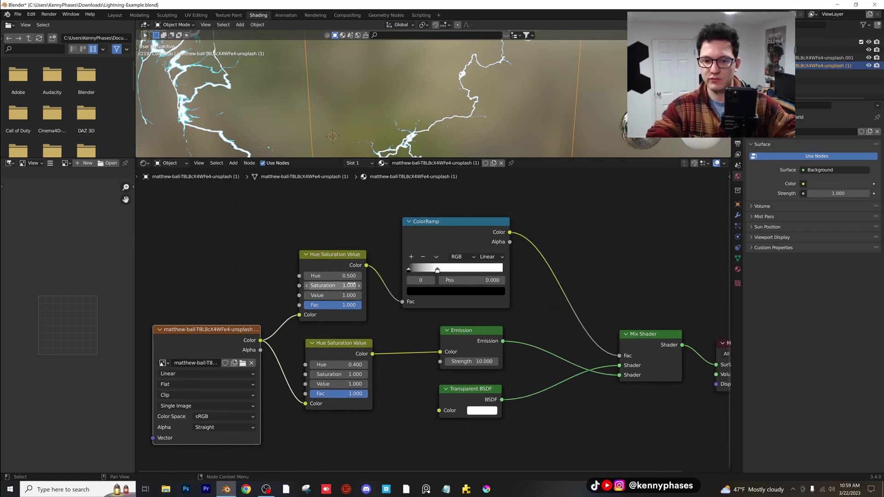
text(0)
key(Return)
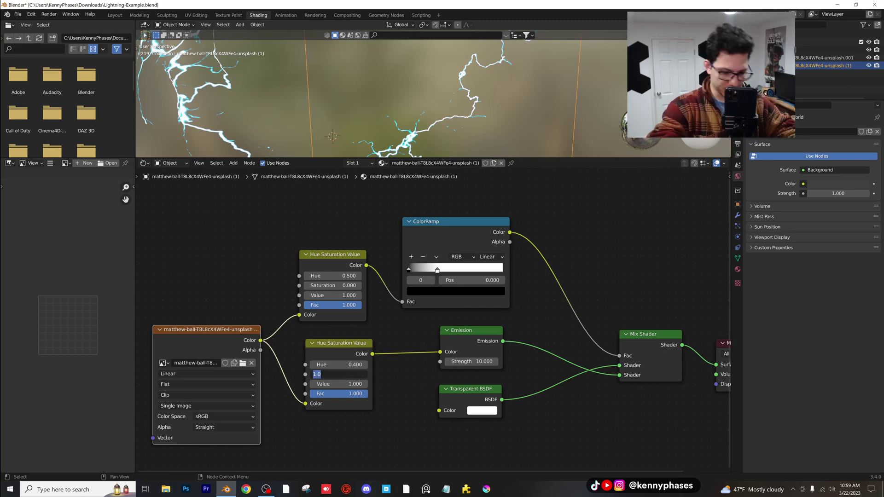
text(0)
key(Return)
- Enlarge the 3D viewport above the node editor and refine the ColorRamp's white stop to position 0.381
middle_drag(434, 76, 451, 111)
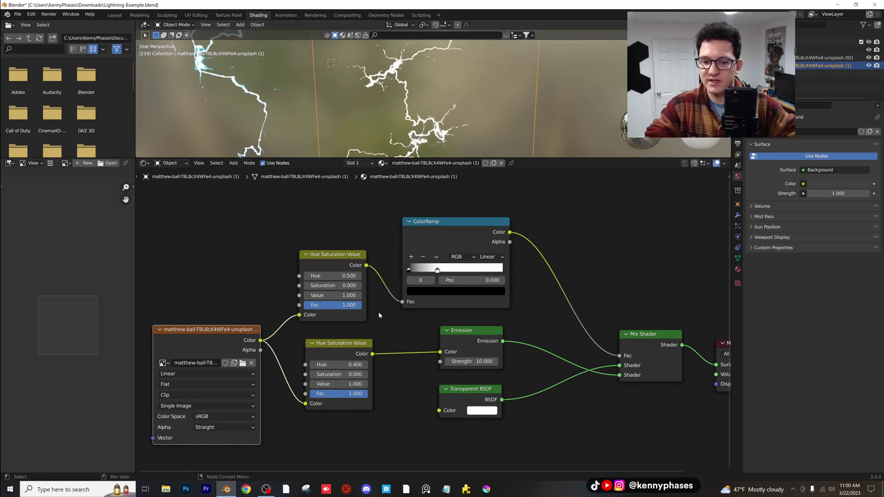
mouse_move(438, 269)
mouse_down()
mouse_move(472, 271)
mouse_move(435, 271)
mouse_move(466, 279)
mouse_move(430, 277)
mouse_up()
scroll(441, 131, up, 6)
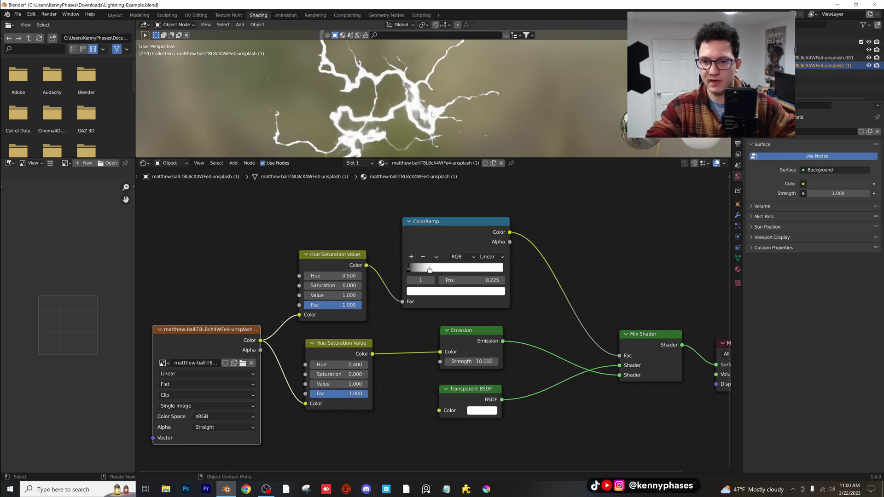
scroll(416, 122, up, 3)
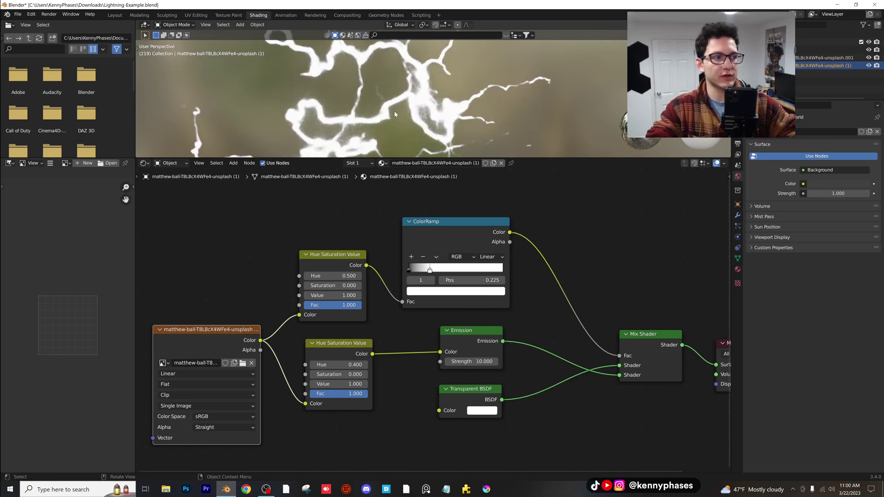
drag(465, 158, 467, 224)
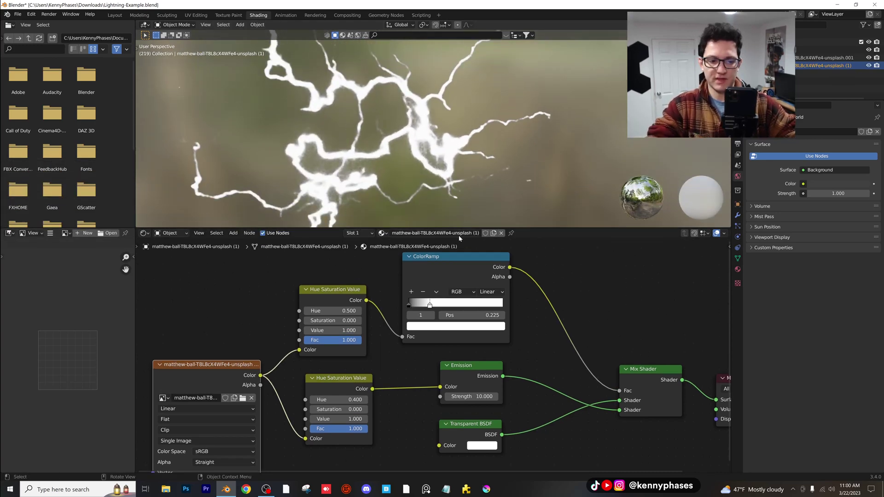
drag(443, 305, 485, 303)
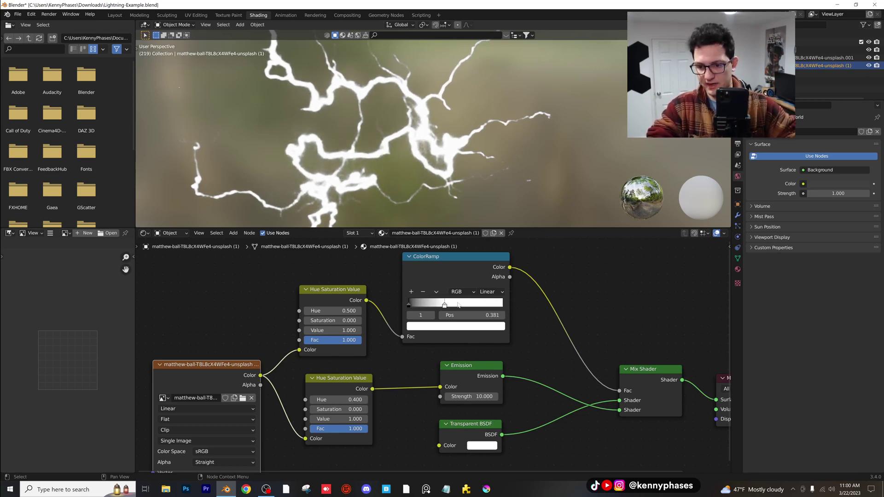
- Nudge the Transparent BSDF and lower Hue Saturation Value nodes into neater positions and save the file
scroll(458, 304, down, 3)
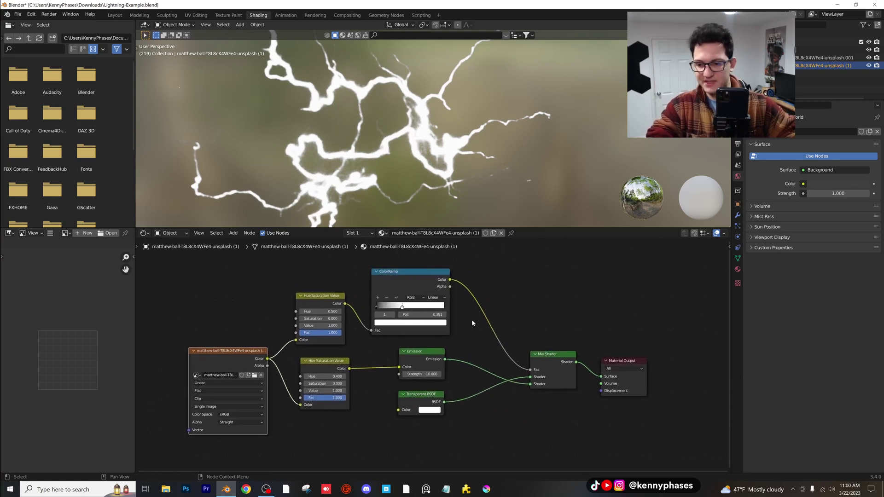
drag(430, 395, 430, 393)
drag(329, 363, 336, 365)
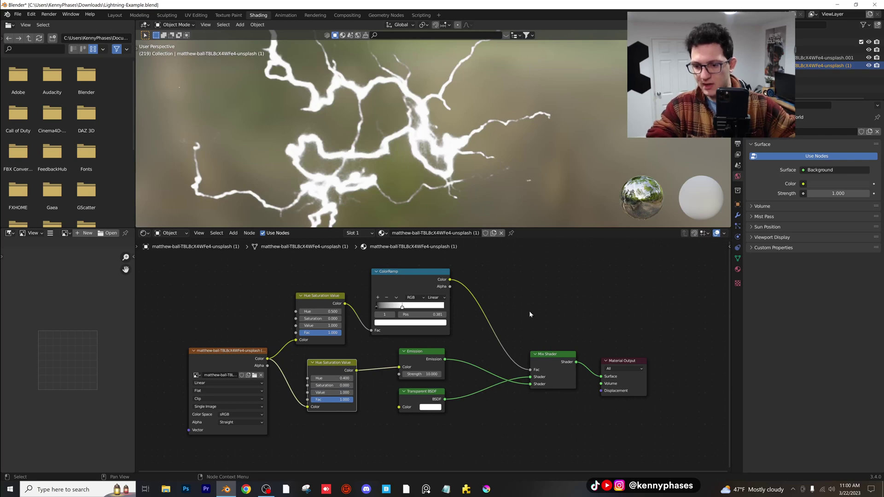
key(ctrl+s)
- Tidy the node layout by bringing the Mix Shader closer and realigning the ColorRamp, Emission, Transparent BSDF and upper Hue Saturation Value nodes
drag(435, 277, 440, 277)
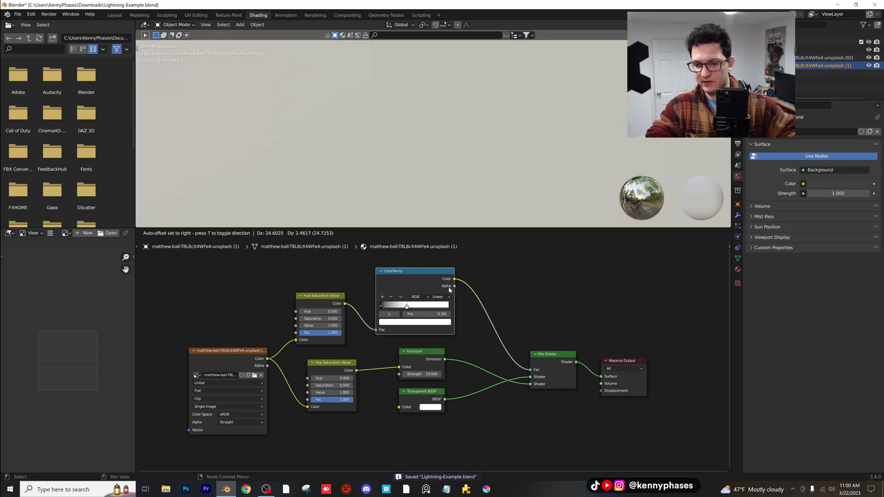
drag(551, 356, 530, 359)
drag(429, 390, 426, 391)
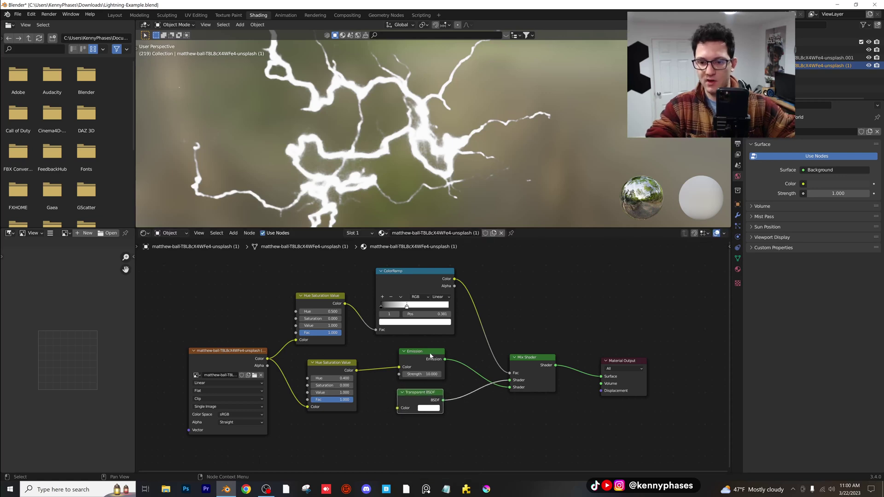
drag(438, 352, 434, 349)
middle_drag(435, 349, 431, 351)
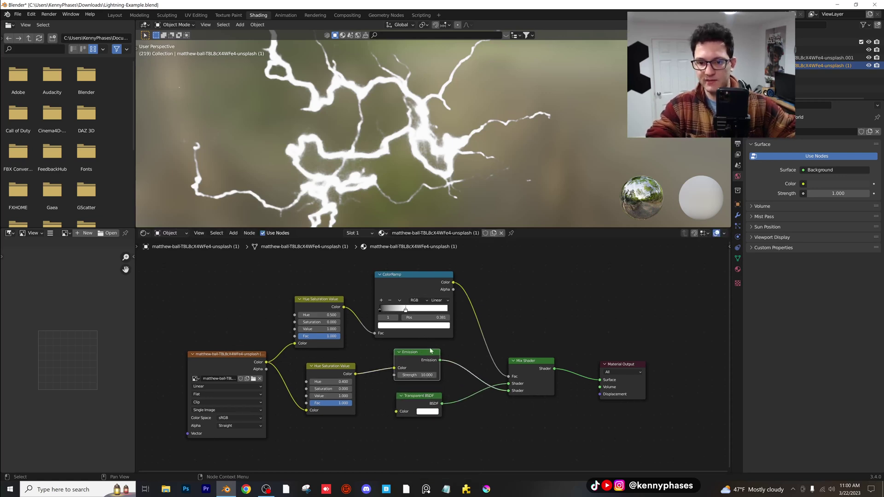
drag(324, 307, 329, 310)
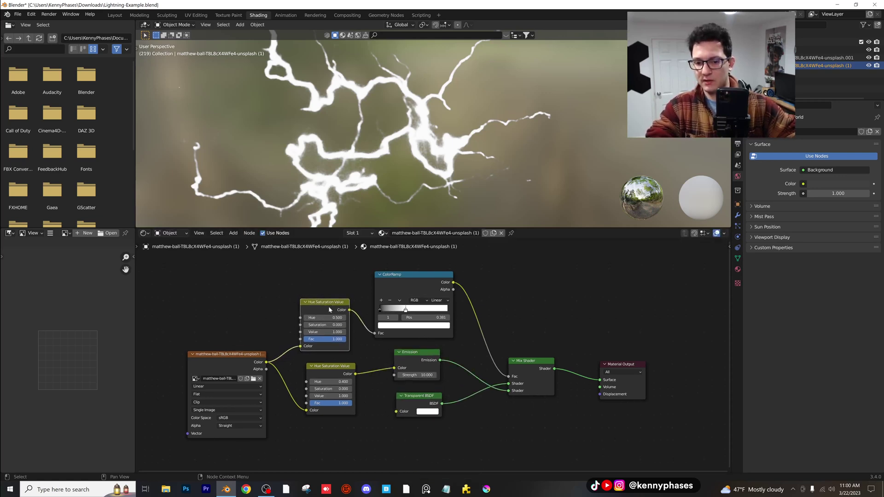
drag(414, 357, 411, 356)
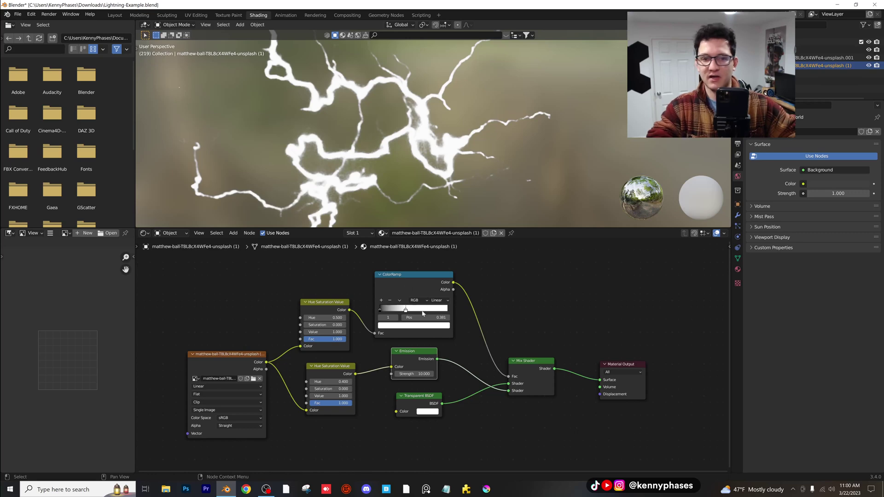
drag(423, 274, 422, 279)
- Switch to the Layout workspace and show the selected lightning plane in solid shading
scroll(443, 180, down, 7)
middle_drag(443, 179, 470, 157)
scroll(575, 57, down, 2)
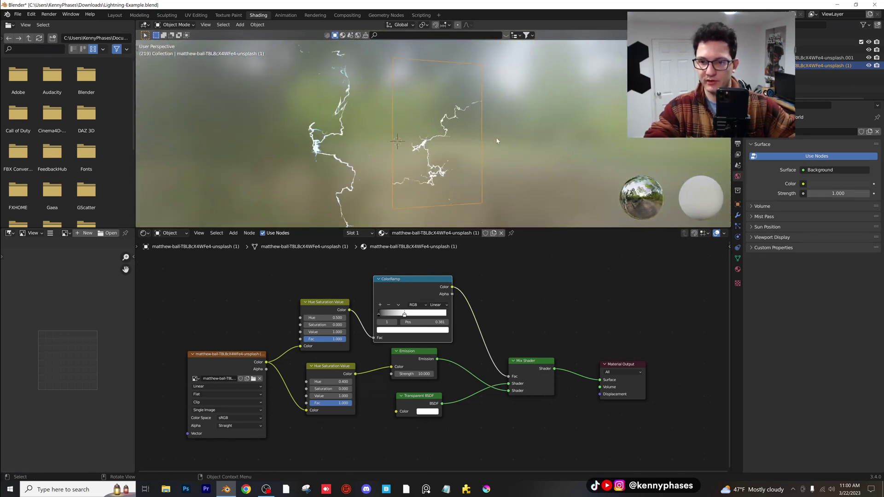
middle_drag(575, 58, 599, 77)
middle_drag(490, 159, 334, 78)
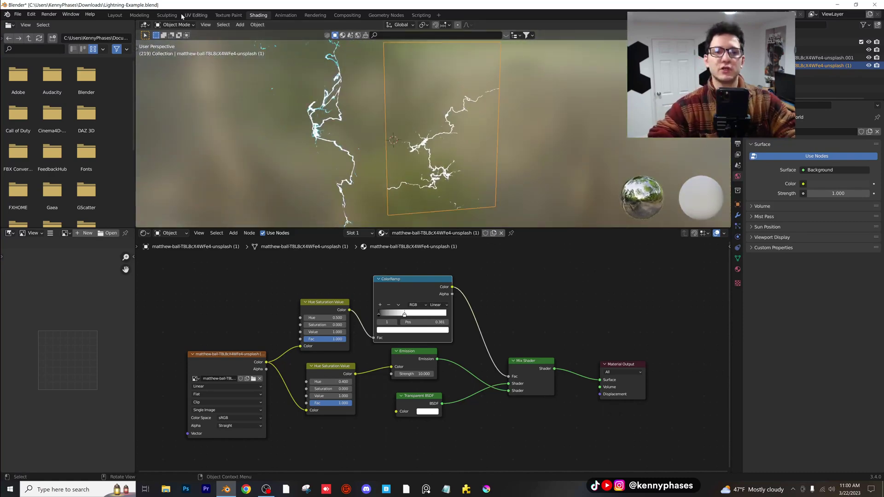
click(118, 17)
mouse_move(334, 139)
middle_down()
mouse_move(286, 161)
mouse_move(350, 169)
middle_up()
click(701, 25)
scroll(474, 168, down, 2)
middle_drag(467, 169, 512, 177)
- Subdivide the lightning plane's mesh with 10 cuts in Edit Mode and return to Object Mode
key(Tab)
scroll(439, 167, up, 2)
right_click(439, 147)
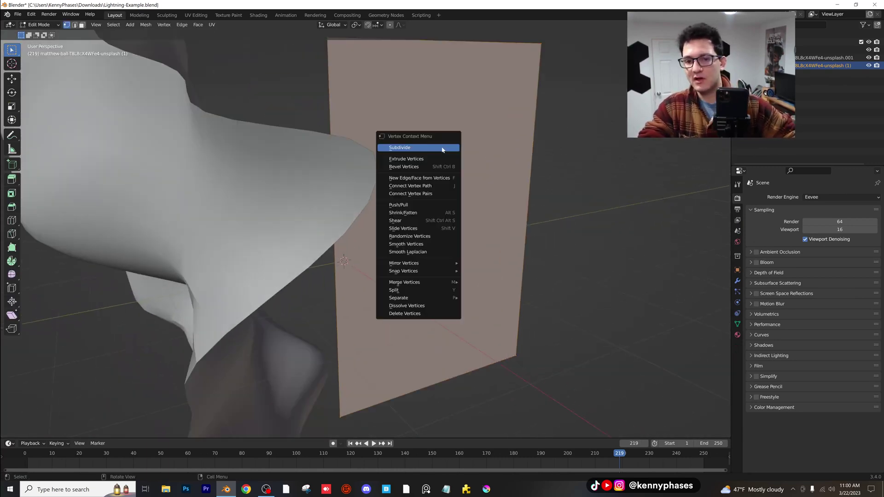
click(439, 146)
click(36, 432)
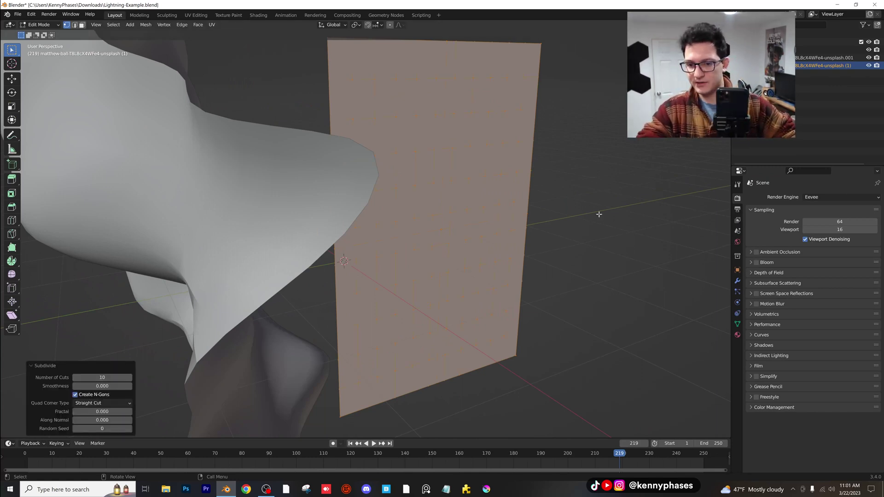
middle_drag(598, 214, 459, 217)
scroll(464, 215, up, 3)
scroll(350, 198, down, 4)
key(Tab)
- Add a Displace modifier to the lightning plane and create a new texture for it
click(737, 281)
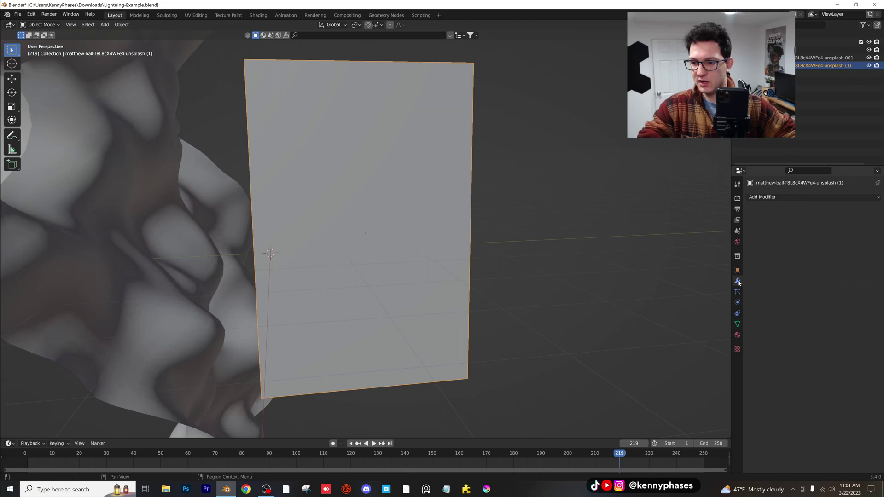
click(804, 198)
click(796, 245)
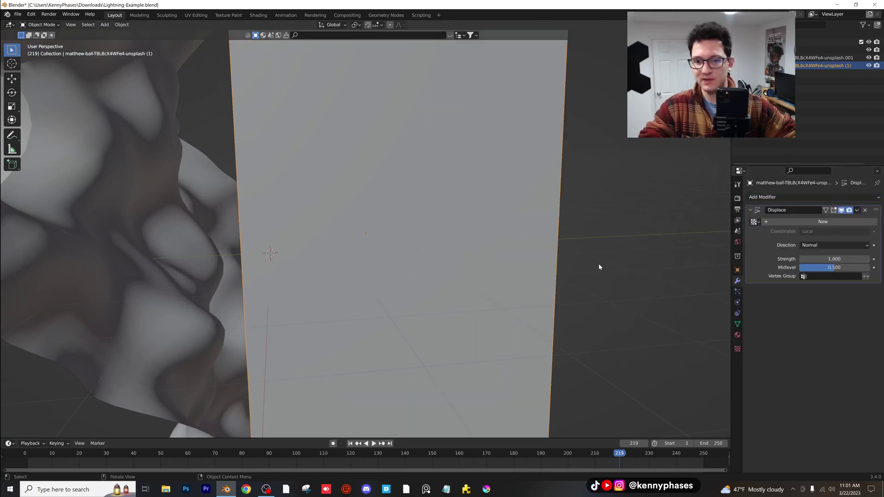
click(812, 223)
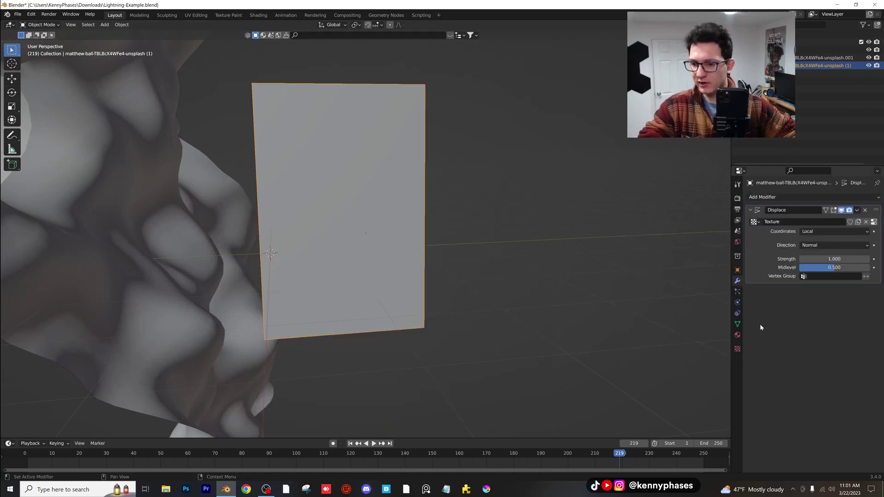
- Set the displacement texture's type to Clouds
click(737, 349)
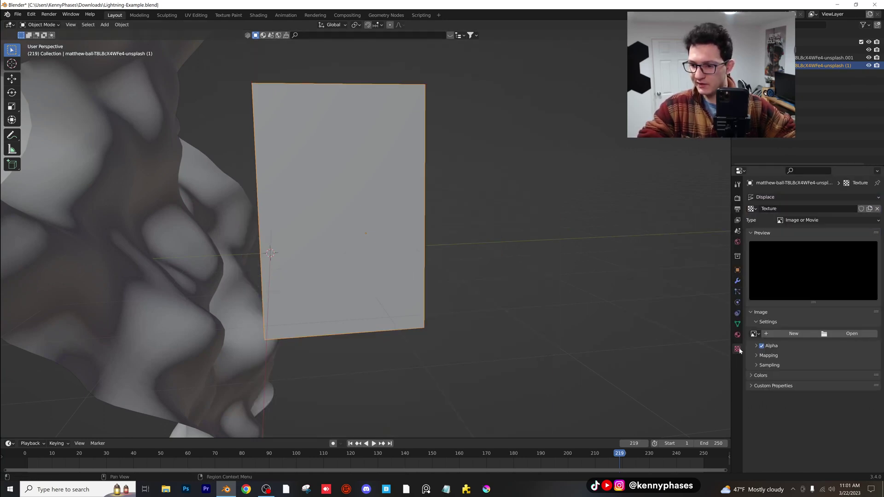
click(799, 220)
click(809, 247)
middle_drag(421, 203, 392, 213)
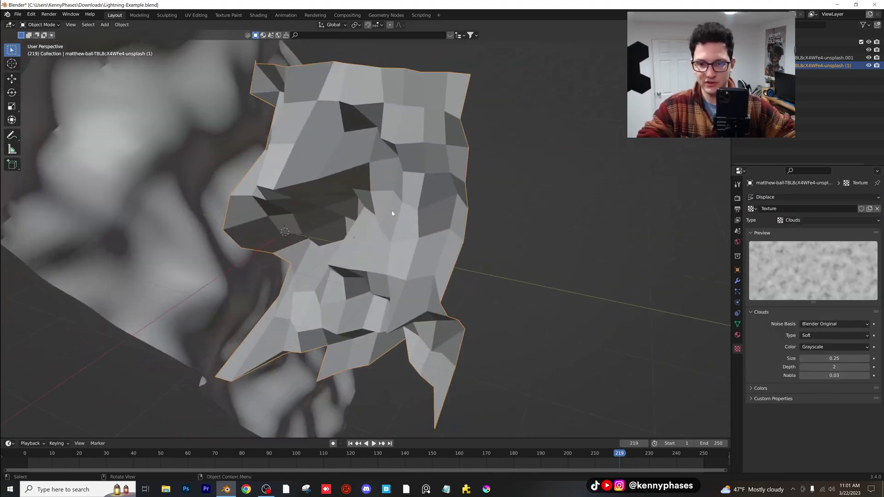
- Add a Subdivision Surface modifier to the displaced plane and set its viewport levels to 2
click(737, 281)
click(764, 197)
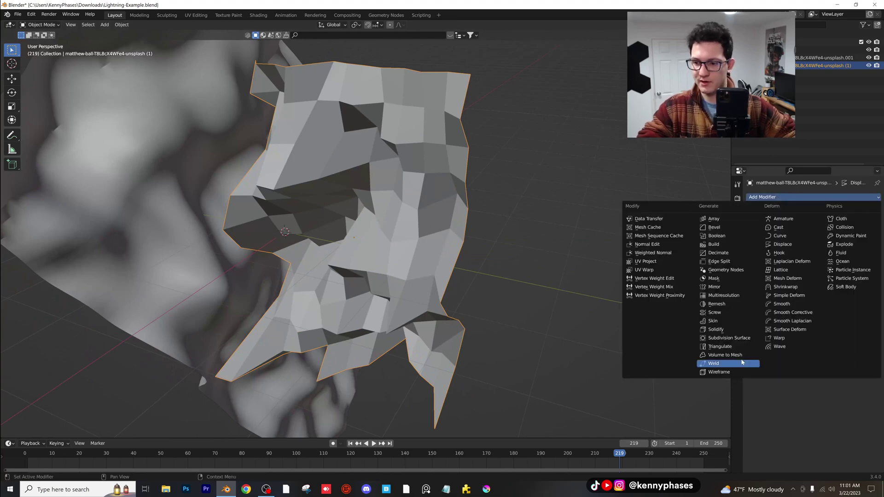
click(744, 340)
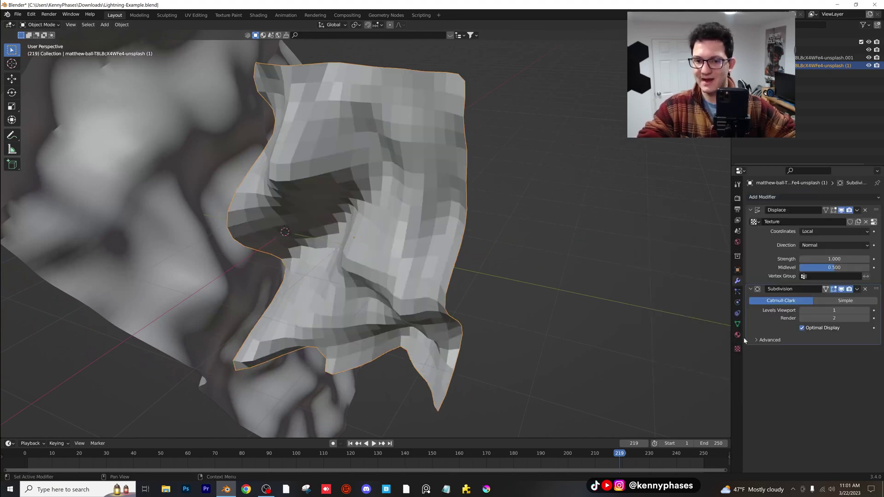
click(867, 311)
click(867, 311)
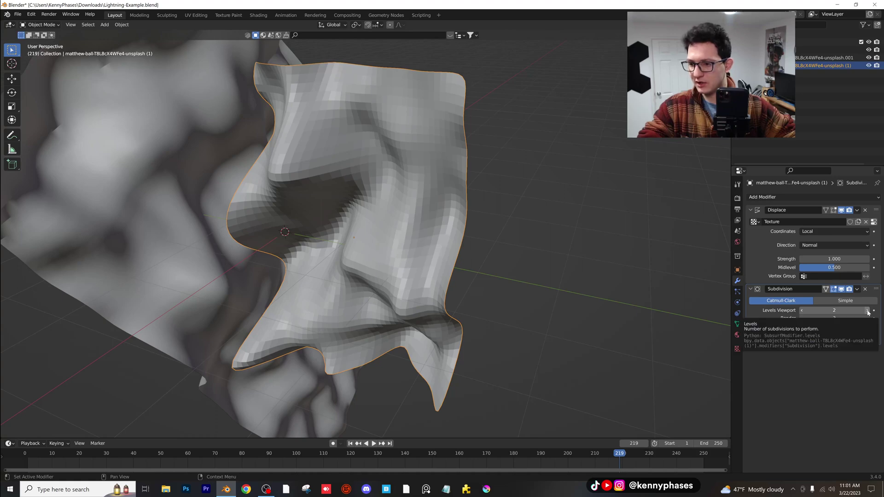
click(801, 311)
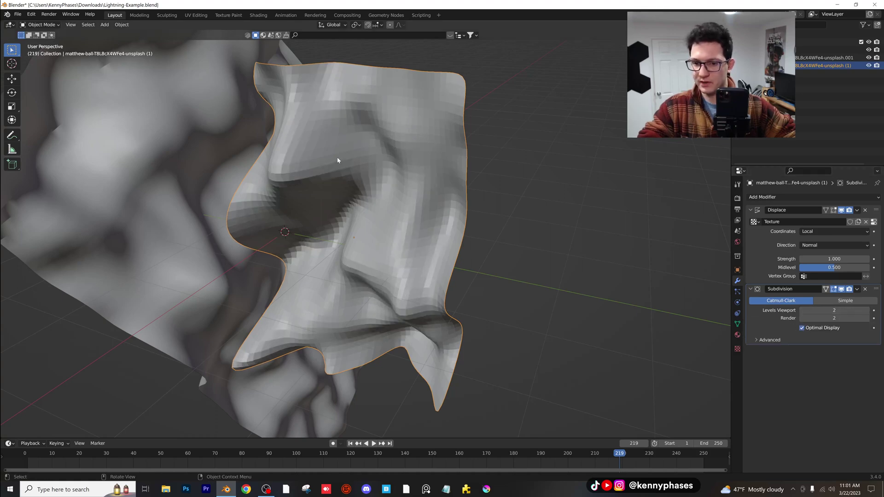
- Apply smooth shading to the displaced plane with Auto Smooth at 30°
right_click(335, 158)
click(335, 158)
middle_drag(335, 158, 448, 196)
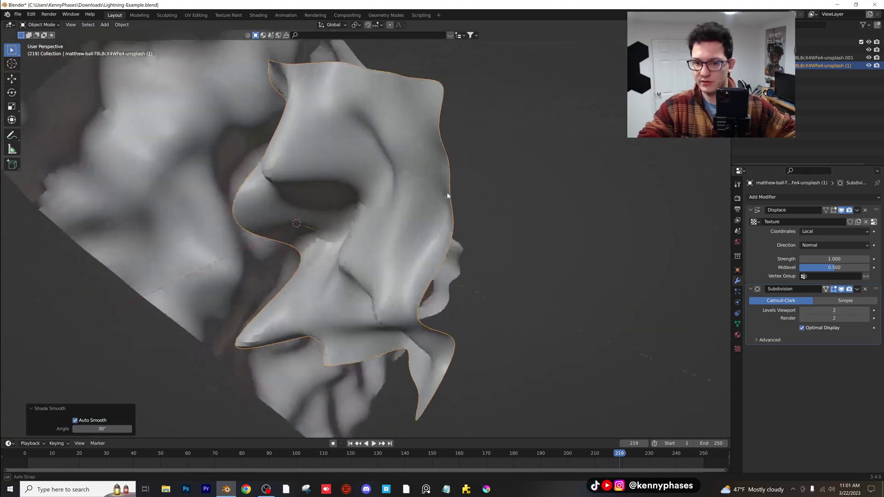
- Set the Displace modifier's strength to 0.700 and switch the viewport shading to show the glowing lightning material
mouse_move(832, 259)
mouse_down()
mouse_move(816, 260)
mouse_move(828, 258)
mouse_up()
mouse_move(526, 193)
middle_down()
mouse_move(588, 192)
mouse_move(416, 168)
mouse_move(442, 190)
middle_up()
key(z)
click(532, 134)
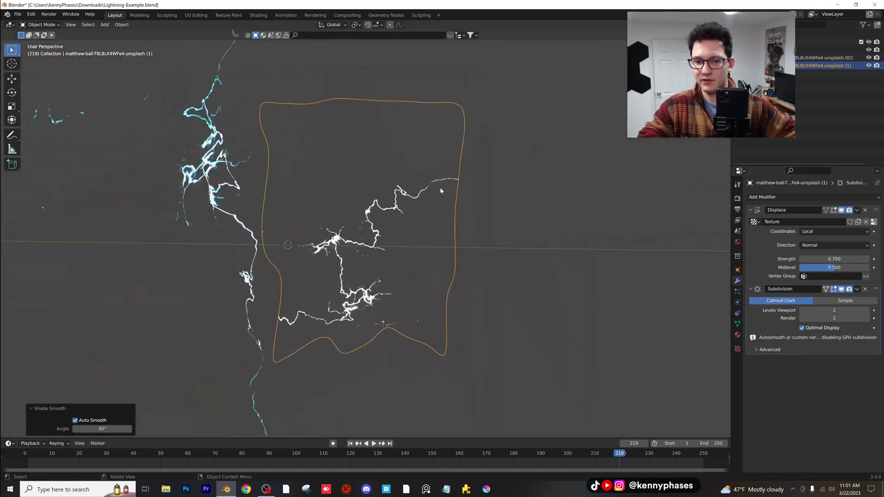
- Move the displaced lightning plane about 2.05 m along Y, away from the existing blue lightning
key(g)
click(575, 177)
middle_drag(576, 177, 423, 194)
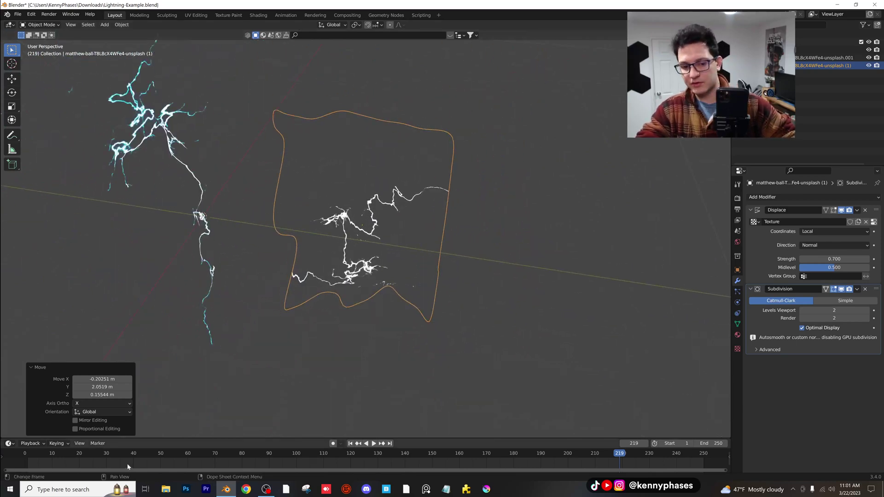
- Set the current frame to 20 on the timeline
drag(94, 451, 80, 446)
shift+middle_drag(269, 269, 366, 315)
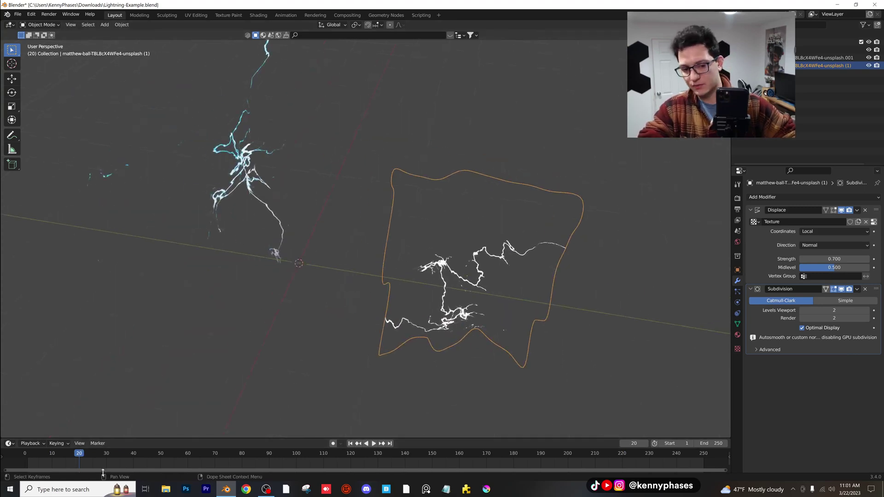
- Stop playback at frame 27 and show both lightning planes with rendered shading in the Shading workspace
key(space)
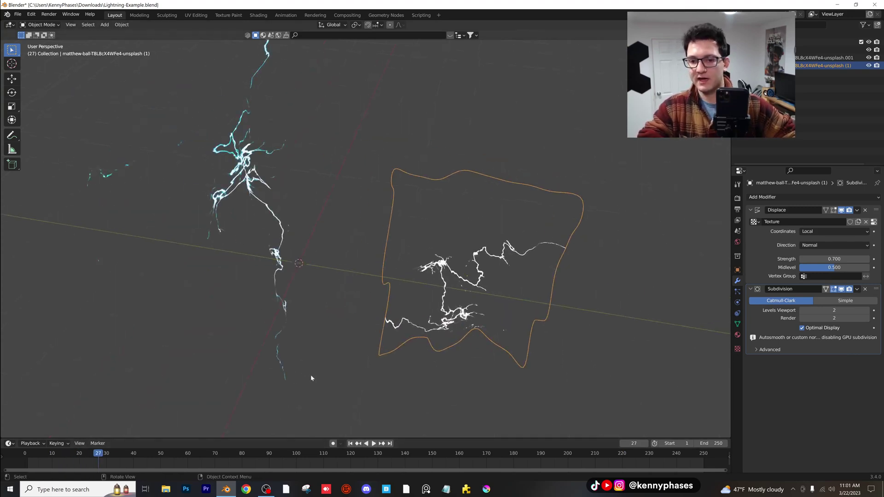
click(258, 15)
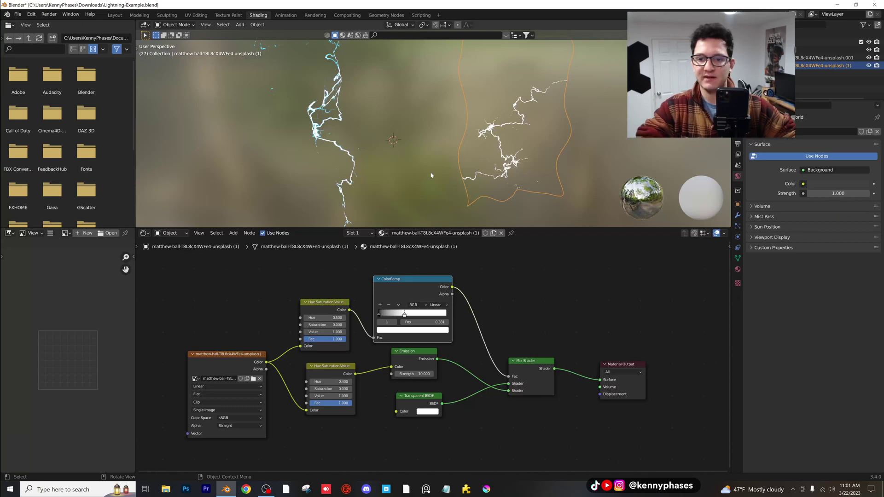
scroll(431, 175, down, 2)
shift+middle_drag(435, 169, 393, 189)
click(716, 25)
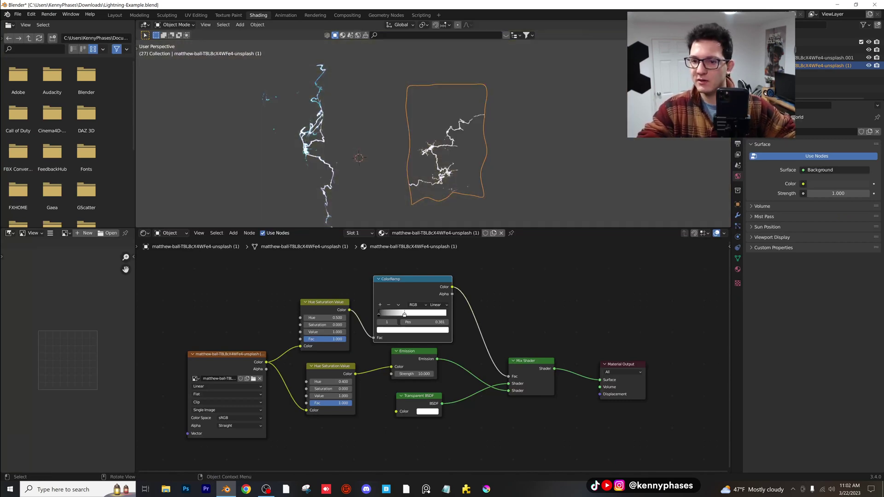
- Darken the world background colour to near black
middle_drag(677, 92, 693, 87)
click(829, 185)
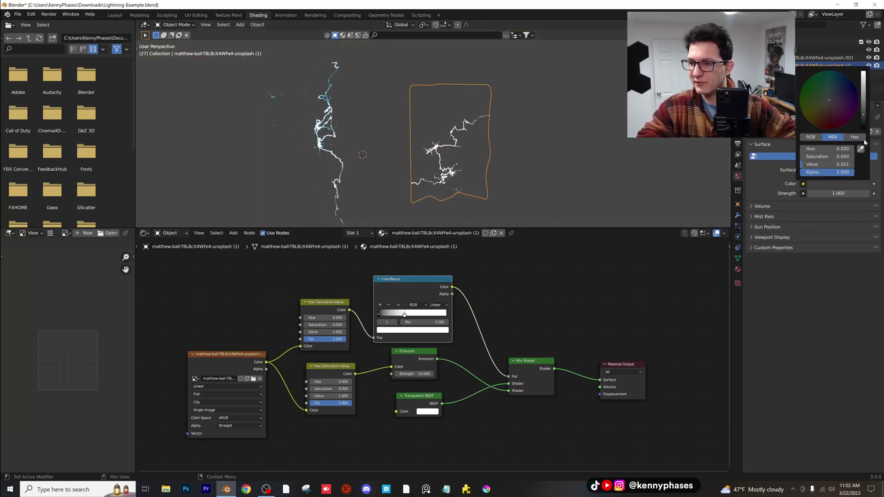
drag(863, 115, 863, 119)
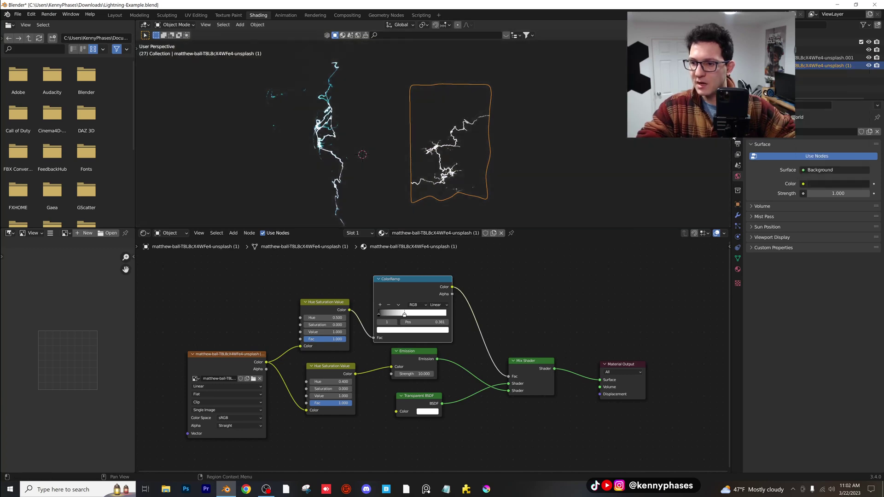
- Enable Bloom in the Eevee render settings and enlarge the 3D viewport to examine the glow on both bolts
click(737, 154)
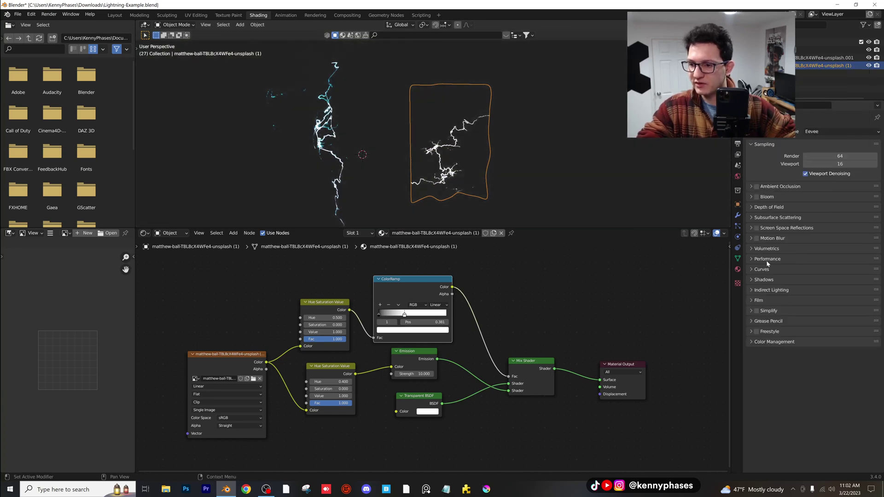
click(755, 197)
scroll(448, 159, up, 3)
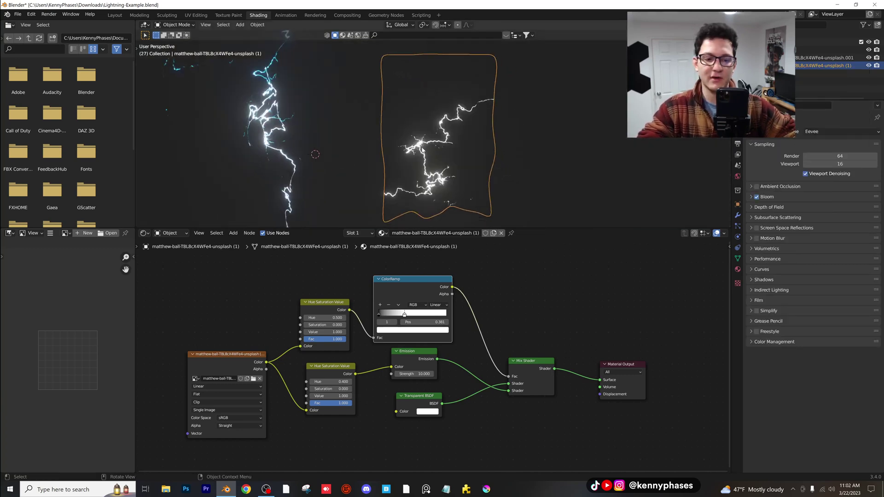
drag(528, 228, 528, 295)
middle_drag(510, 223, 592, 224)
scroll(454, 195, up, 1)
scroll(437, 174, up, 1)
scroll(591, 225, down, 5)
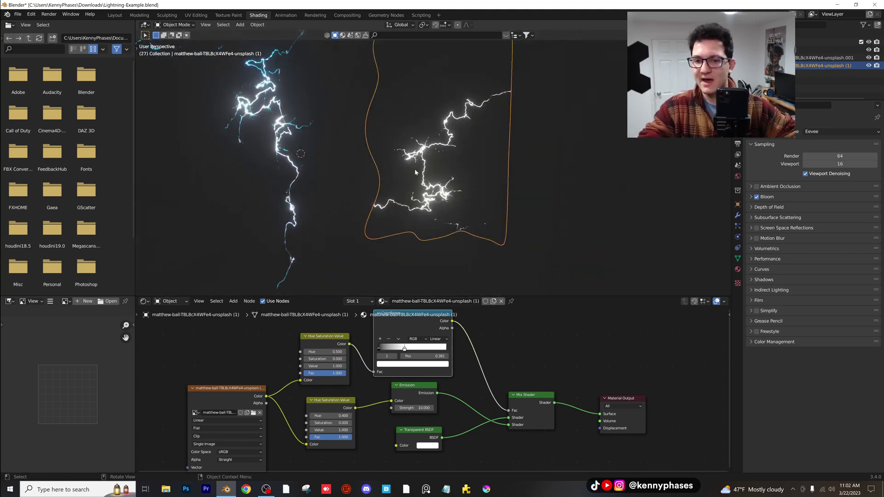
- Examine the blue lightning's material nodes, focusing on the Texture Coordinate and Mapping nodes that feed the upper ColorRamp
click(284, 170)
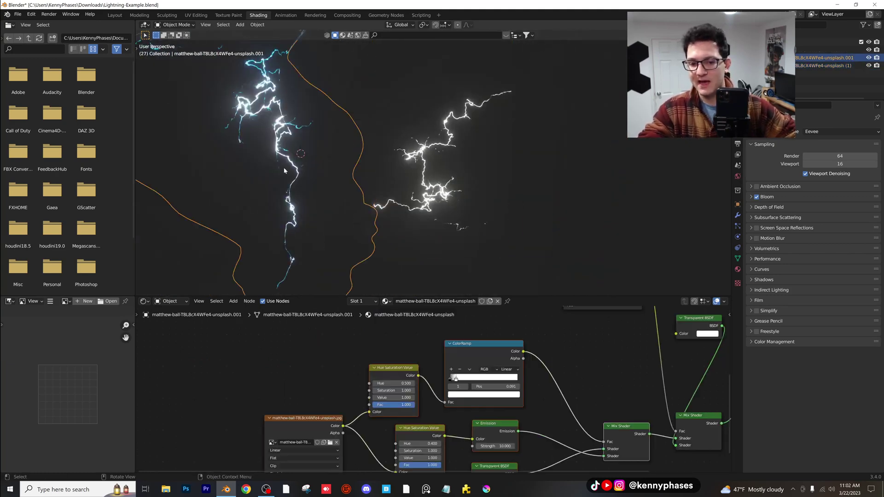
scroll(482, 369, down, 3)
middle_drag(500, 355, 416, 434)
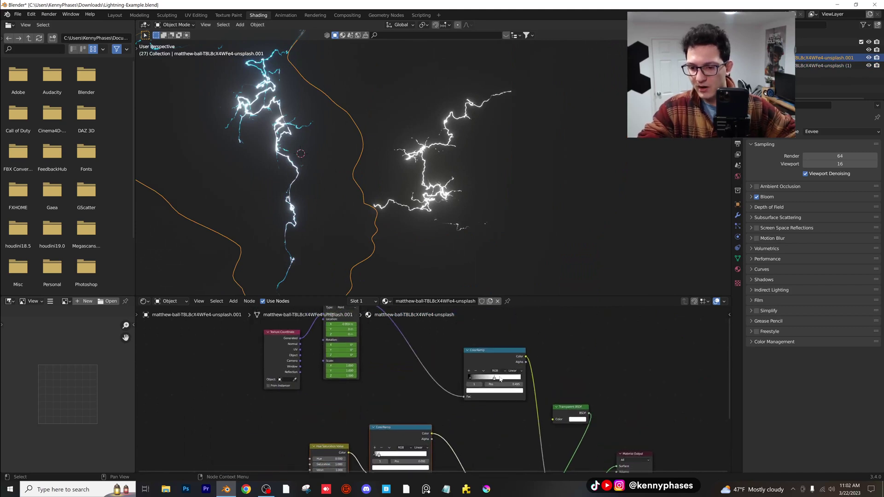
scroll(479, 382, down, 4)
middle_drag(480, 383, 468, 398)
scroll(378, 366, up, 2)
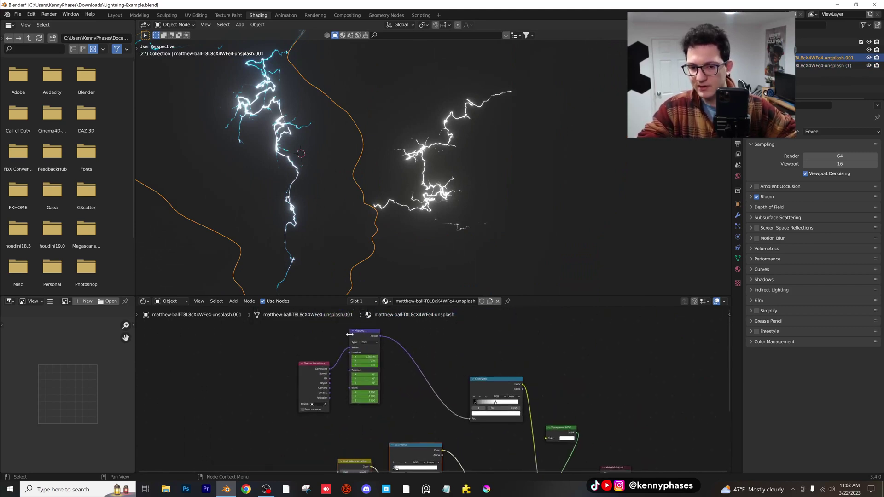
drag(275, 327, 392, 376)
middle_drag(427, 362, 375, 332)
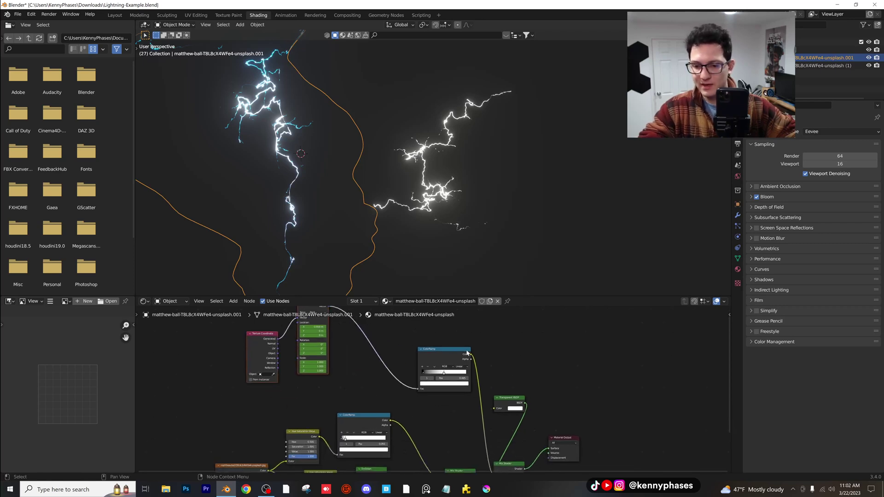
- Follow the blue material's upper ColorRamp to the final Mix Shader and move the connected Transparent BSDF node ahead of it
click(467, 353)
middle_drag(520, 370, 497, 340)
scroll(471, 397, up, 1)
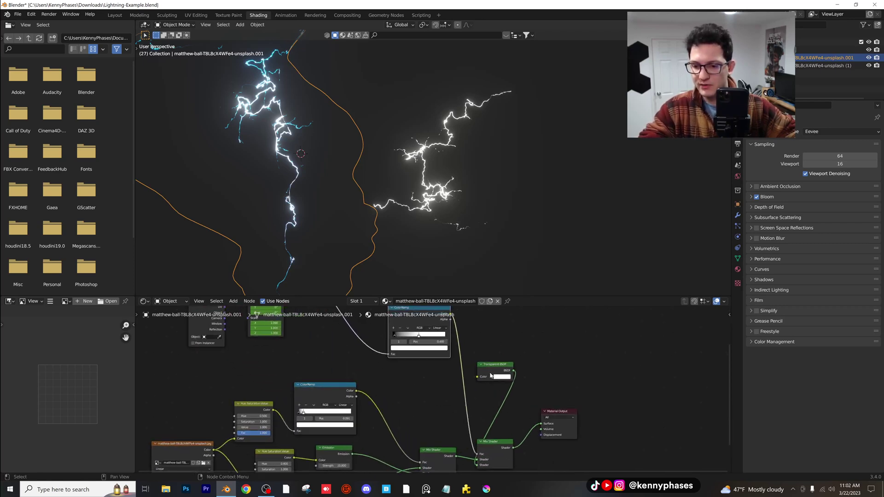
drag(490, 374, 423, 398)
middle_drag(479, 399, 506, 407)
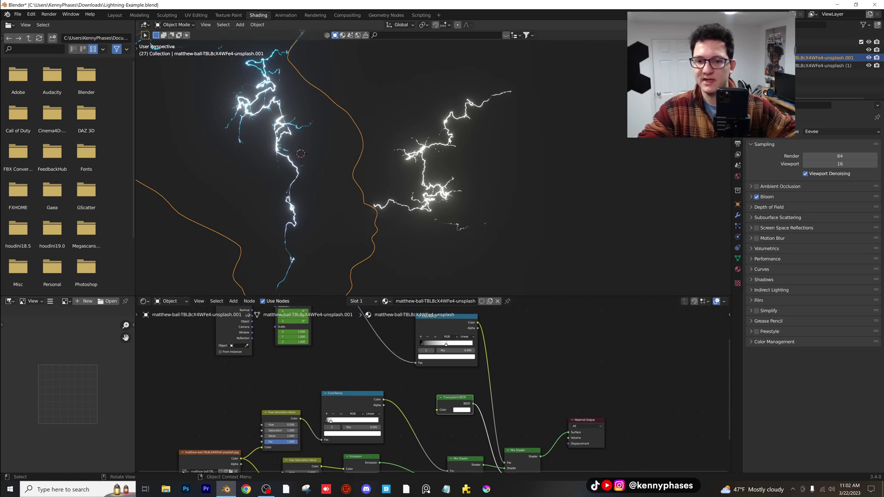
- Select the white lightning plane and enlarge the node editor to show its material nodes up to the Material Output
click(479, 212)
scroll(503, 369, down, 4)
middle_drag(509, 375, 545, 363)
drag(537, 296, 526, 225)
scroll(439, 203, up, 5)
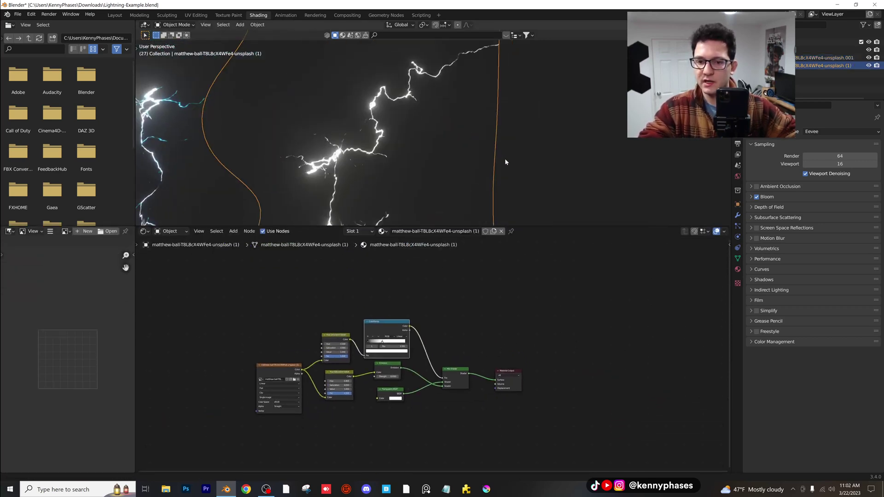
scroll(505, 162, up, 2)
scroll(487, 361, up, 3)
middle_drag(498, 360, 404, 354)
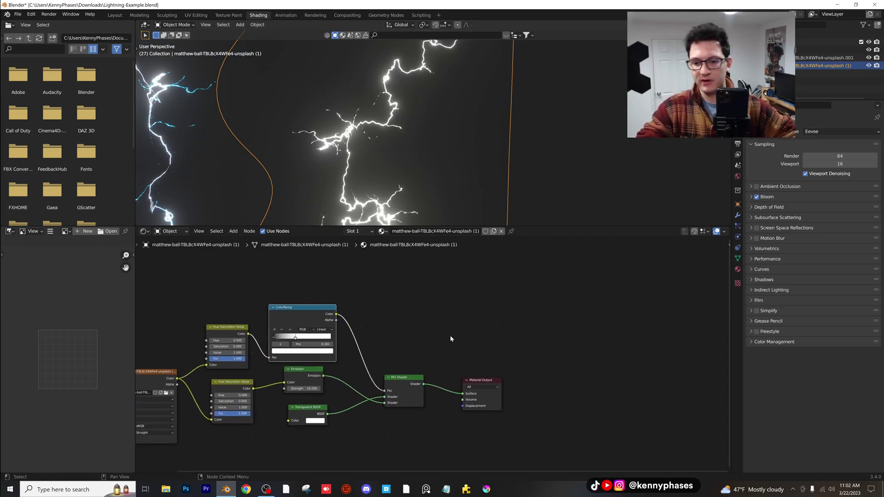
- Add a second Mix Shader between the existing Mix Shader and the Material Output of the white lightning material
click(233, 231)
click(242, 240)
text(mm)
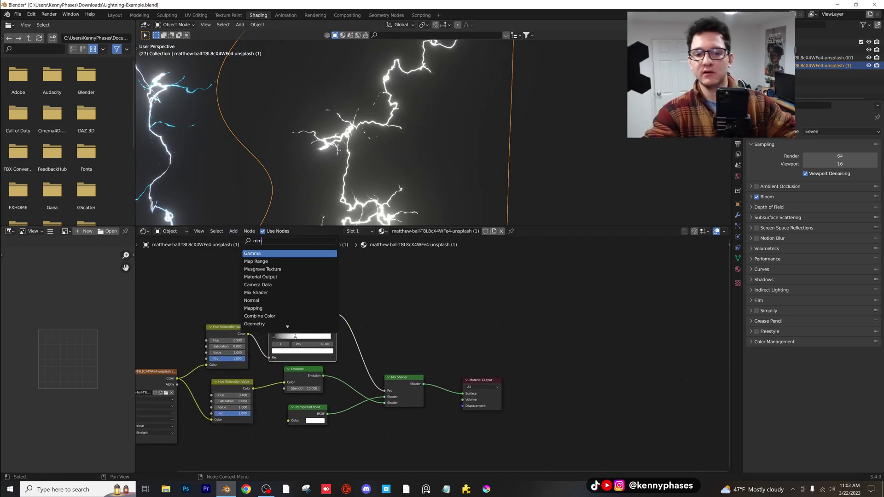
key(BackSpace)
text(ix)
key(Down)
key(Return)
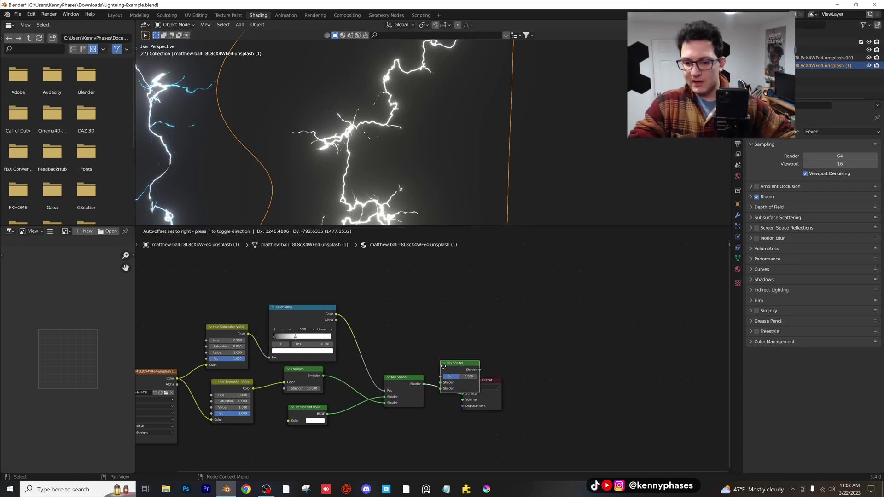
click(444, 366)
middle_drag(444, 377, 478, 367)
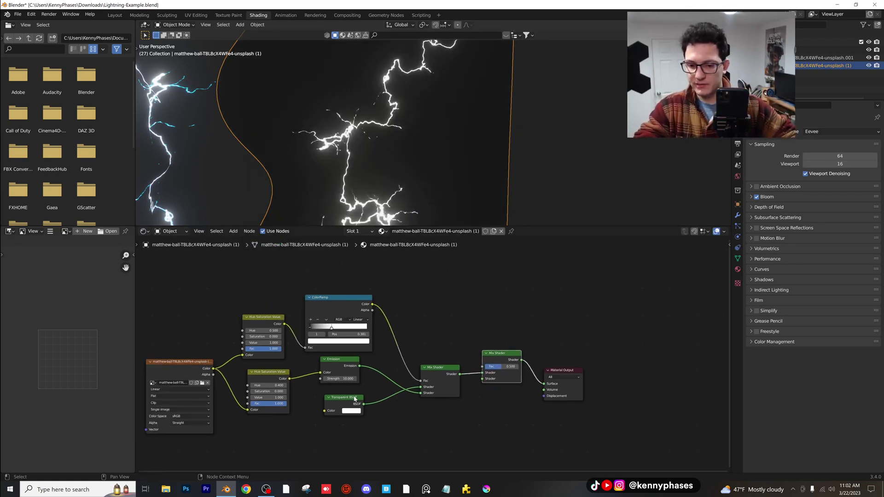
- Duplicate the Transparent BSDF node and connect the copy to the second shader input of the new Mix Shader
key(shift+d)
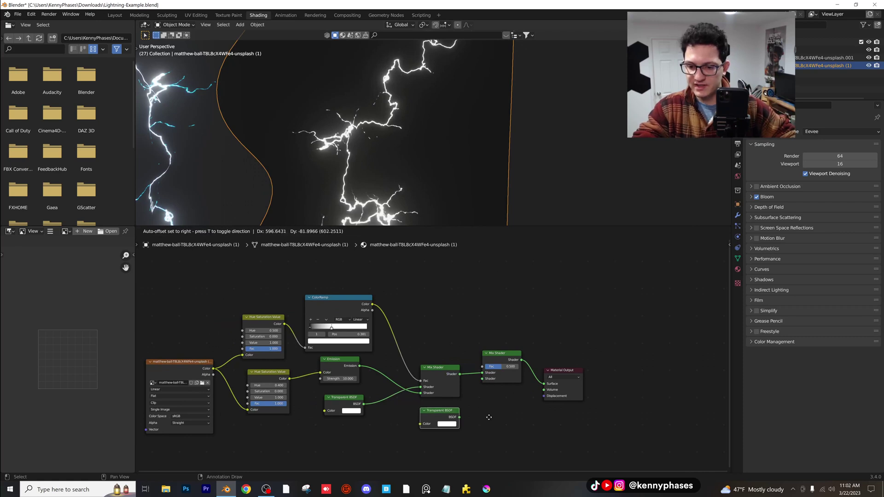
click(506, 410)
scroll(506, 410, up, 3)
scroll(424, 359, up, 1)
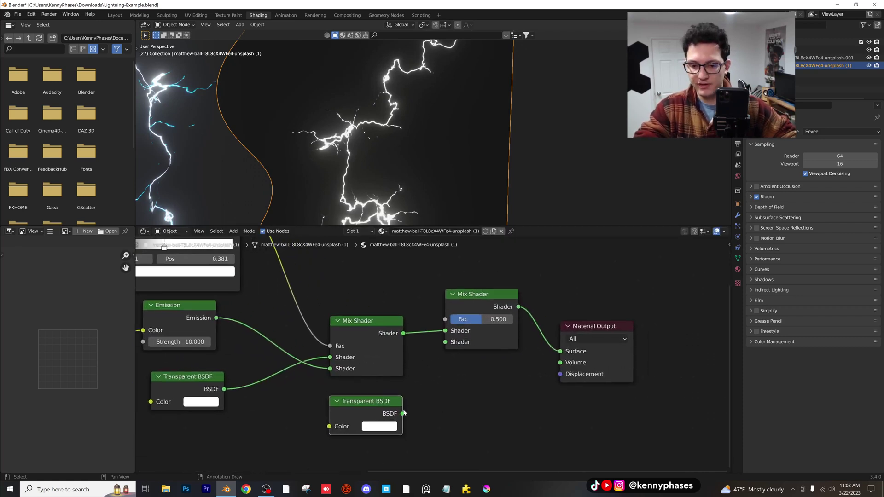
drag(414, 405, 452, 342)
middle_drag(377, 298, 411, 338)
scroll(450, 326, down, 1)
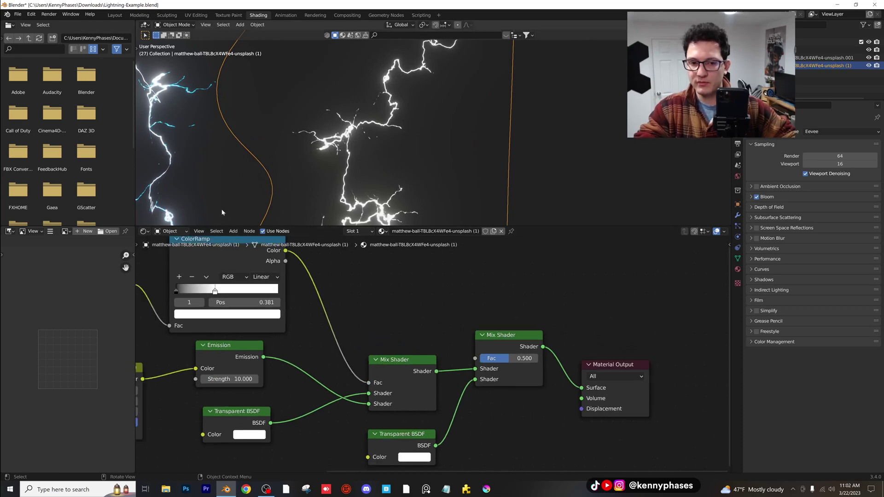
- Compare with the blue lightning's nodes, and duplicate the white material's ColorRamp into the space above its Mix Shaders
click(205, 180)
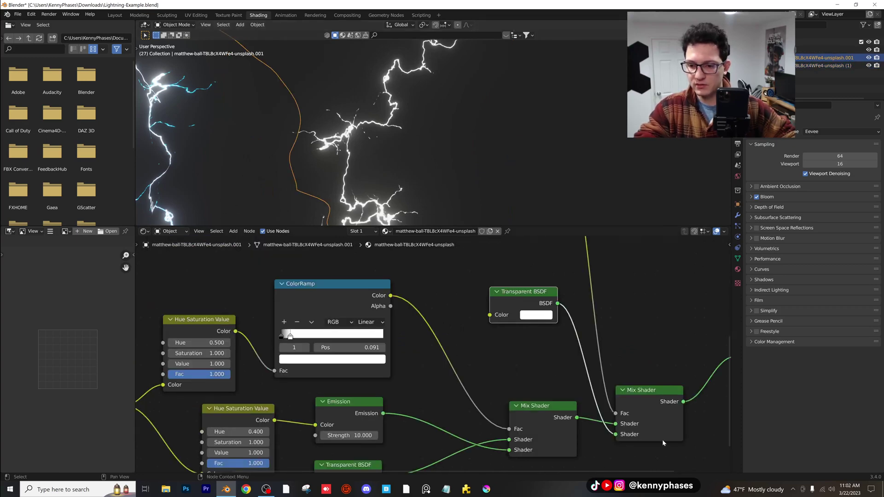
click(373, 148)
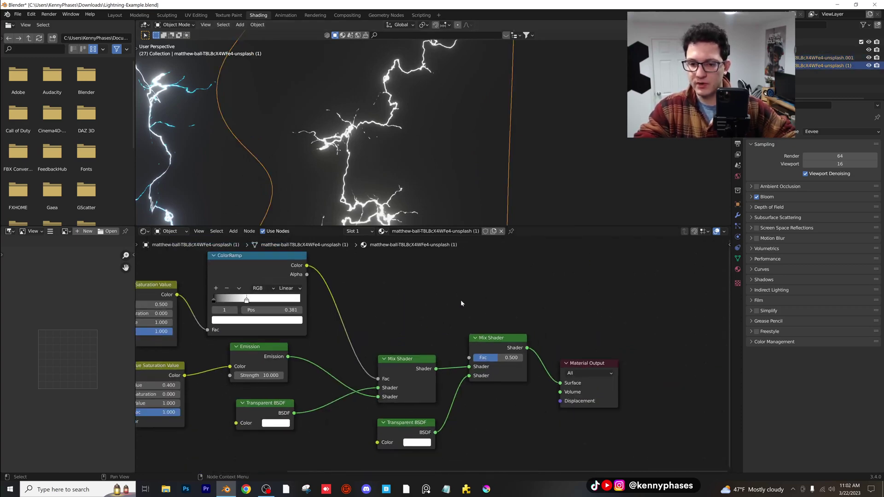
scroll(460, 300, down, 3)
key(shift+d)
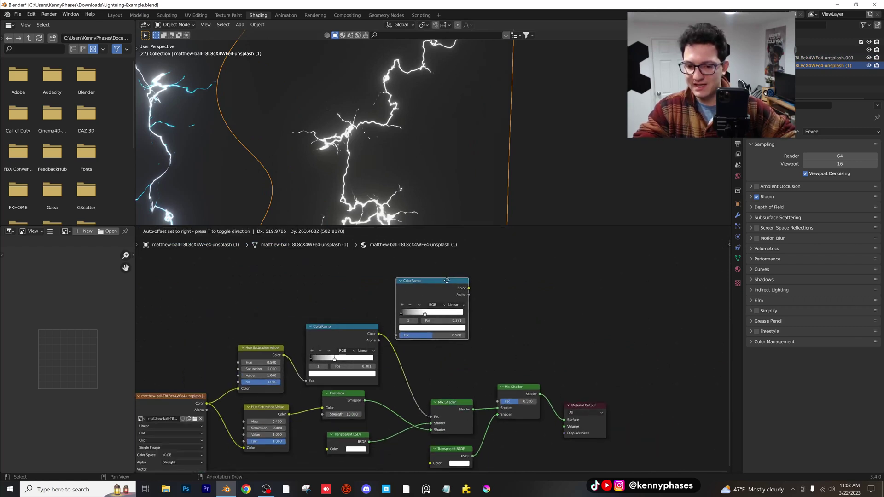
click(447, 281)
middle_drag(464, 344, 531, 368)
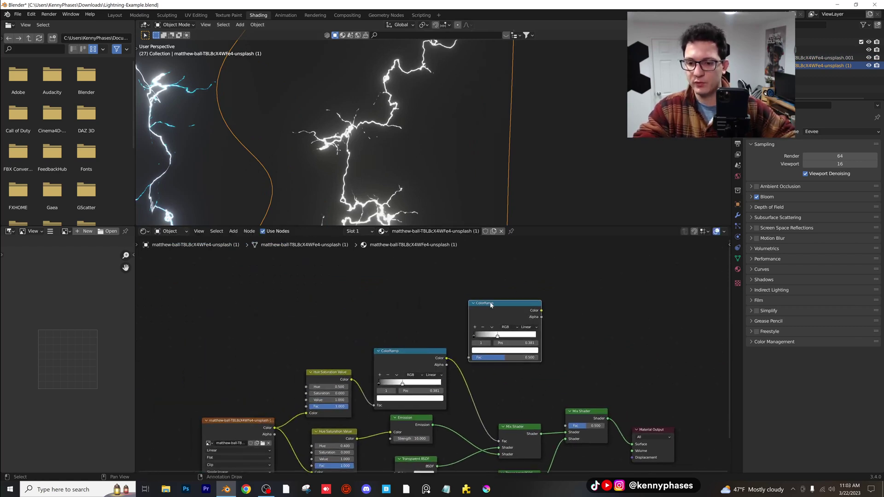
drag(490, 304, 475, 285)
- Add a Mapping node ahead of the duplicated ColorRamp
click(243, 232)
click(234, 232)
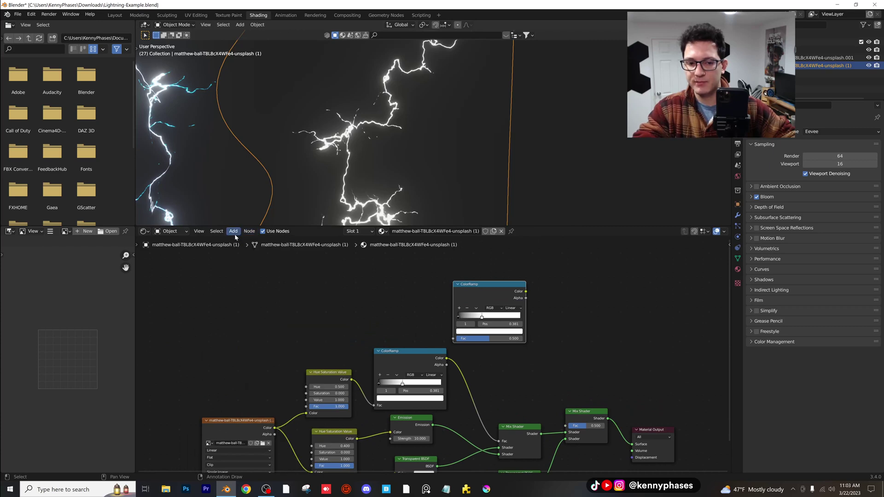
click(234, 233)
click(241, 241)
text(map)
key(Return)
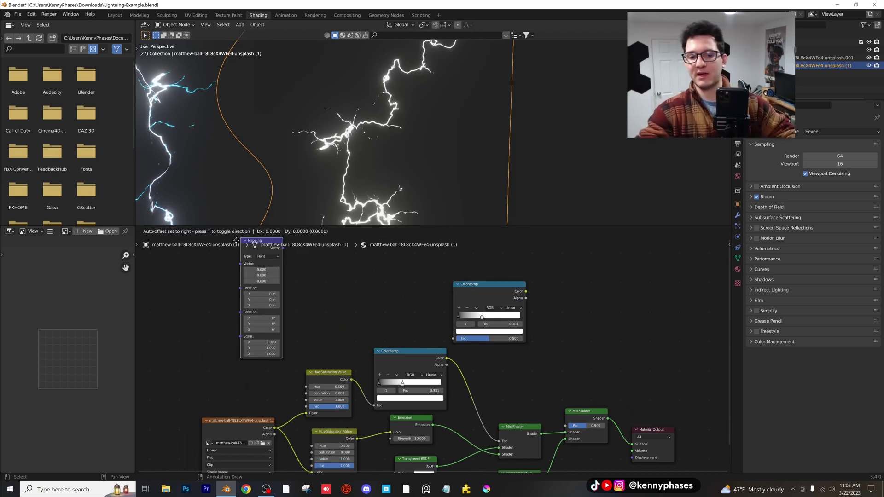
click(322, 260)
- Add a Texture Coordinate node and connect its Generated output to the Mapping node's Vector input
click(234, 231)
click(246, 242)
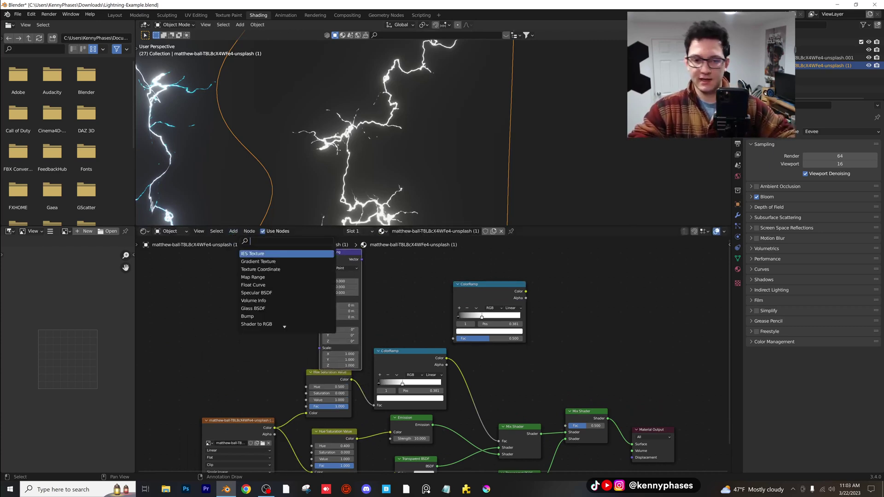
text(texture coord)
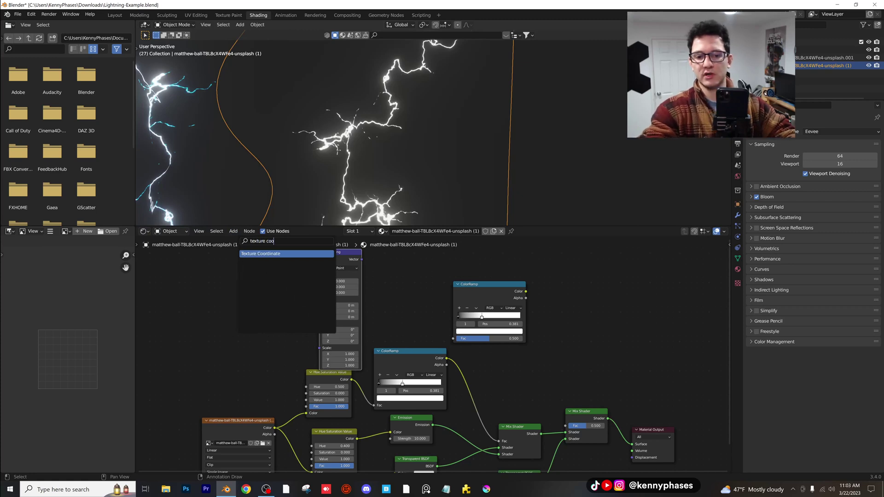
key(Return)
click(249, 275)
drag(276, 275, 319, 275)
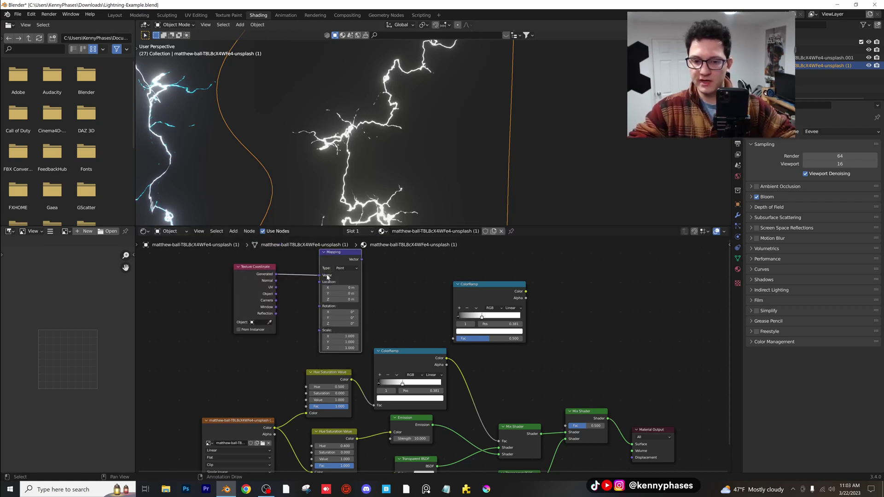
- Connect the Mapping vector to the duplicated ColorRamp's Fac, and that ramp's Color to the final Mix Shader's Fac
drag(451, 337, 453, 339)
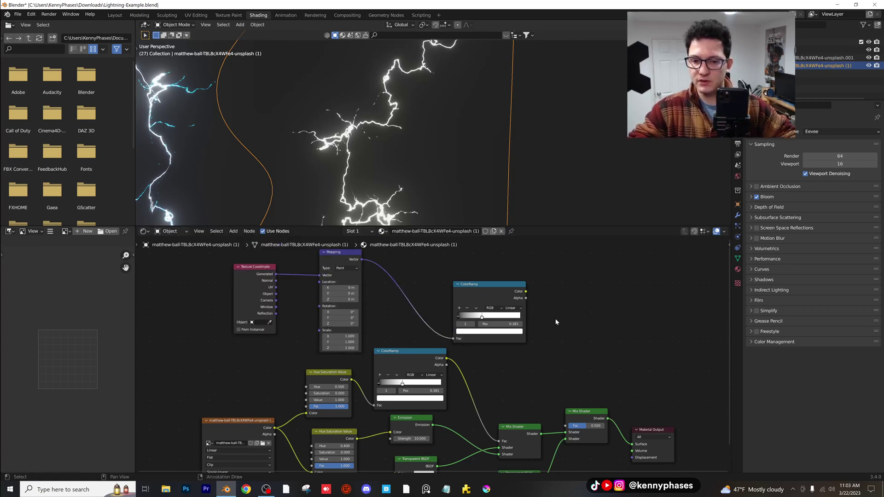
middle_drag(556, 321, 467, 321)
scroll(474, 318, up, 2)
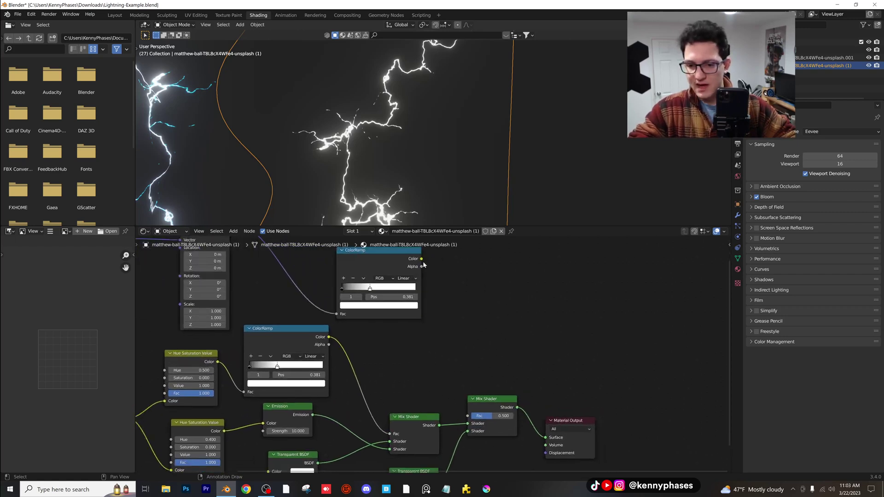
drag(421, 258, 502, 377)
drag(469, 418, 467, 416)
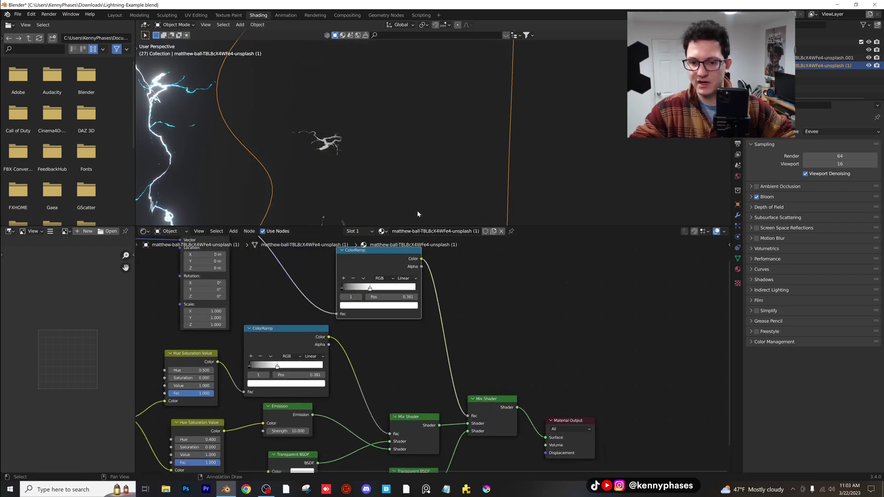
middle_drag(418, 213, 415, 162)
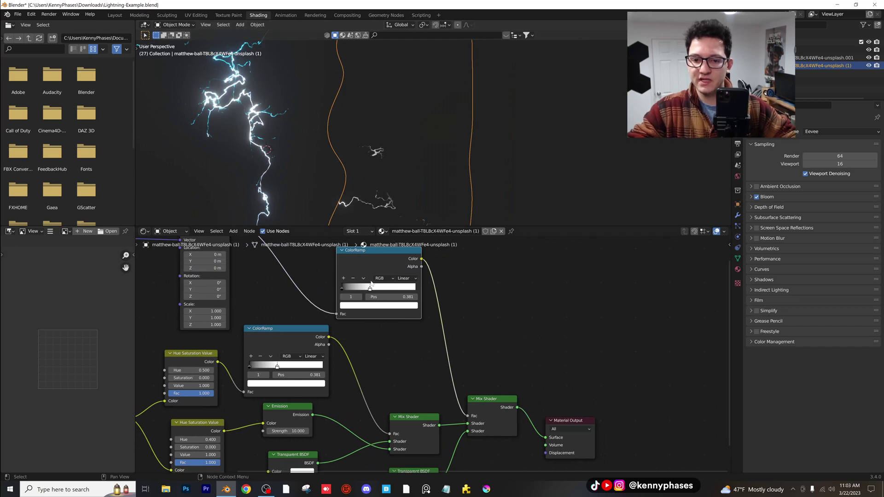
- Move the white stop of the mask ColorRamp to position 0.557 and check the masked lightning in the viewport
mouse_move(370, 286)
mouse_down()
mouse_move(361, 287)
mouse_move(380, 289)
mouse_move(346, 289)
mouse_move(384, 288)
mouse_up()
scroll(468, 170, down, 2)
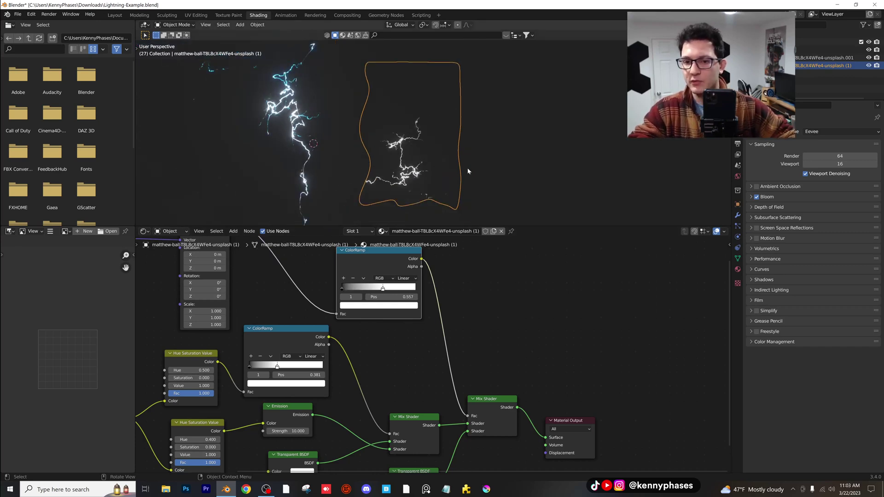
middle_drag(467, 170, 441, 167)
scroll(417, 139, up, 2)
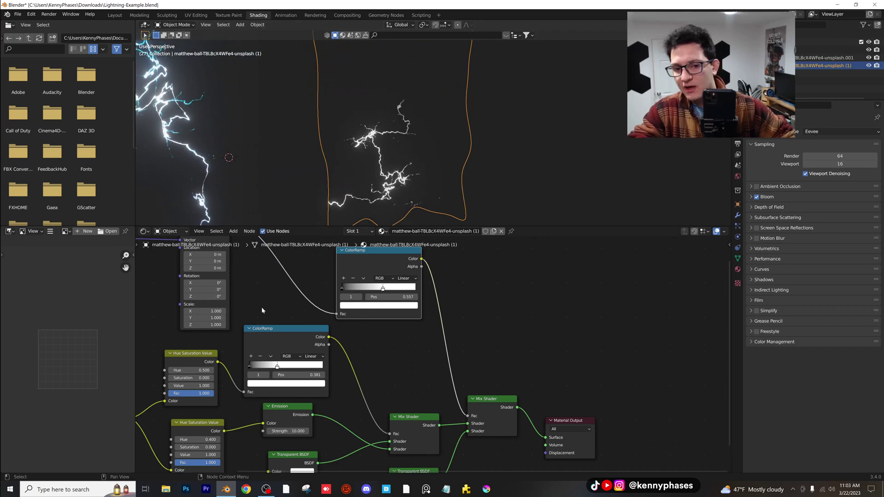
- Flip the mask ColorRamp to run from white at 0.288 to black, and test the reveal by varying the Mapping node's X location
middle_drag(262, 311, 343, 329)
drag(279, 293, 298, 293)
drag(416, 328, 435, 326)
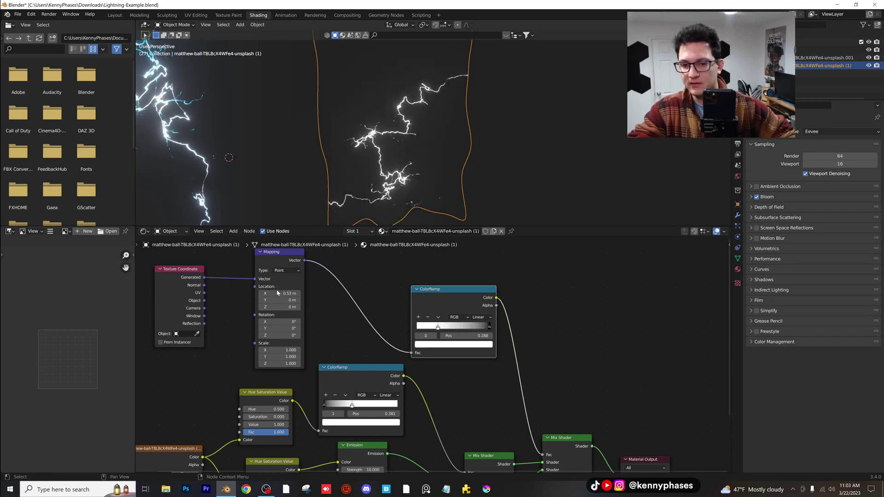
drag(278, 293, 217, 293)
drag(279, 293, 287, 293)
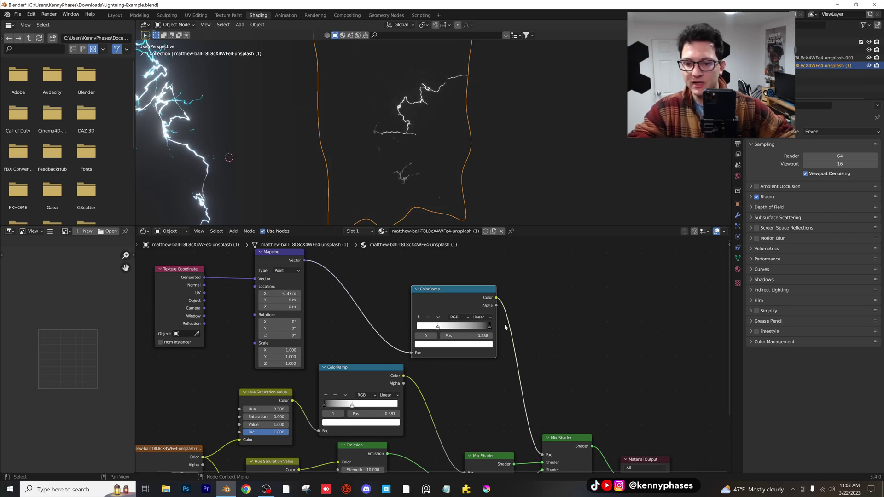
- Sharpen the mask edge with the ColorRamp's white stop at 0.352 and black stop at 0.531, checking it at a Mapping X location of -0.07 m
drag(479, 328, 444, 328)
mouse_move(290, 295)
mouse_down()
mouse_move(302, 295)
mouse_move(289, 294)
mouse_up()
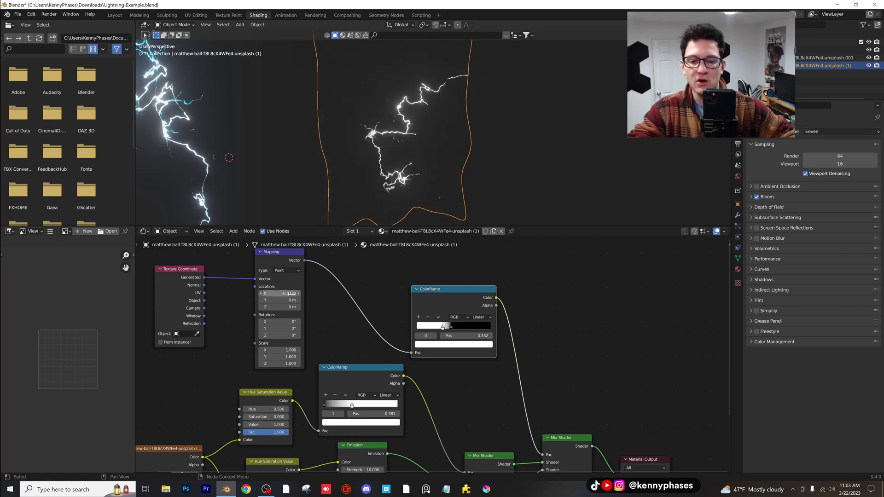
drag(452, 330, 486, 329)
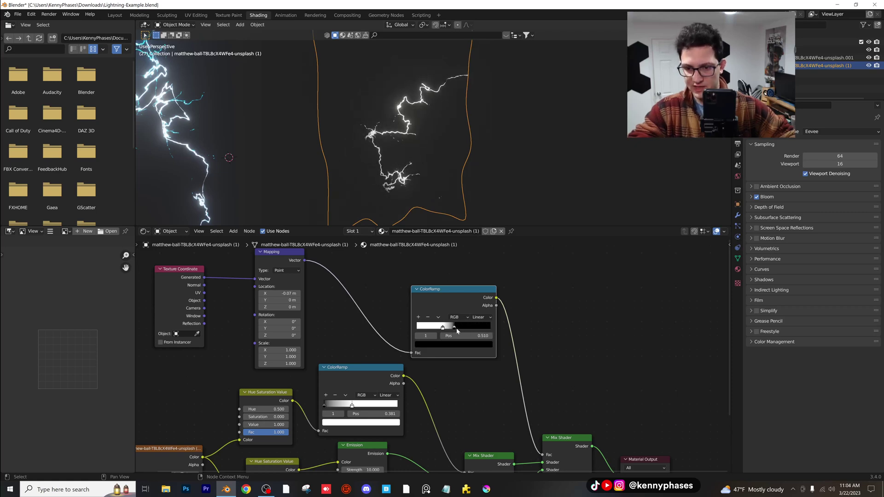
- Set the Mapping node's X location to -1.57 m to hide the white lightning completely
scroll(323, 299, up, 1)
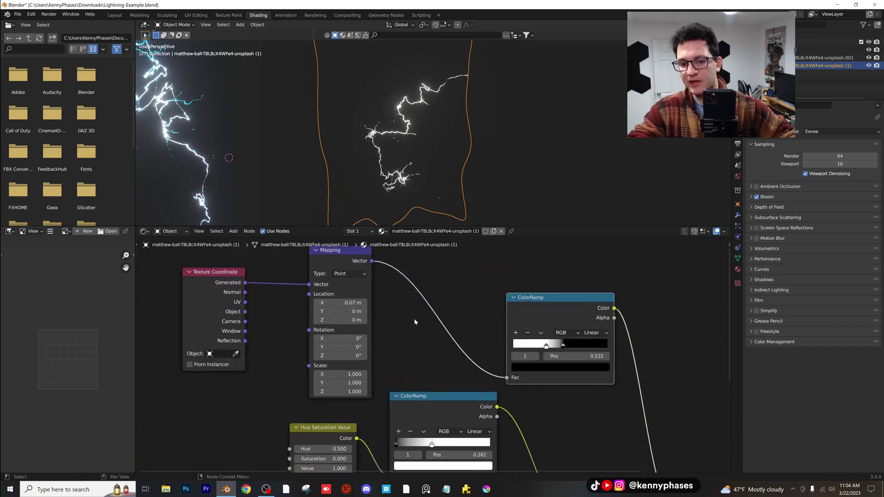
mouse_move(341, 302)
mouse_down()
mouse_move(322, 302)
mouse_move(350, 302)
mouse_up()
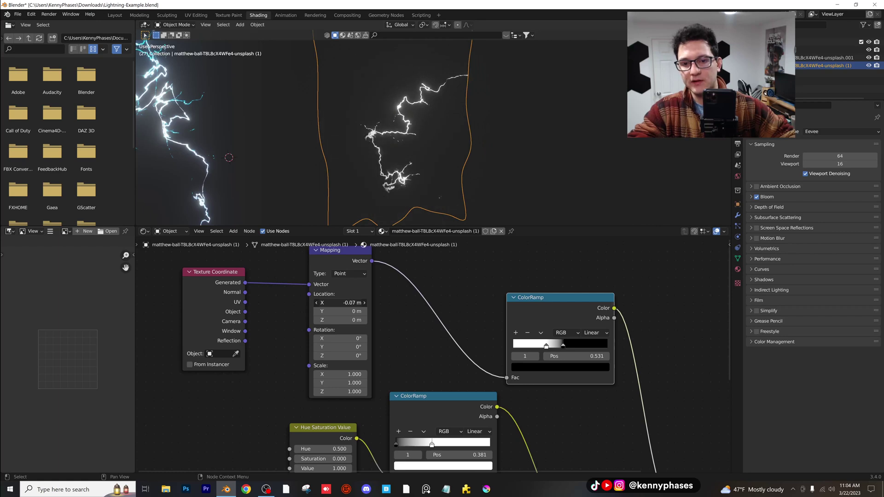
drag(340, 303, 308, 303)
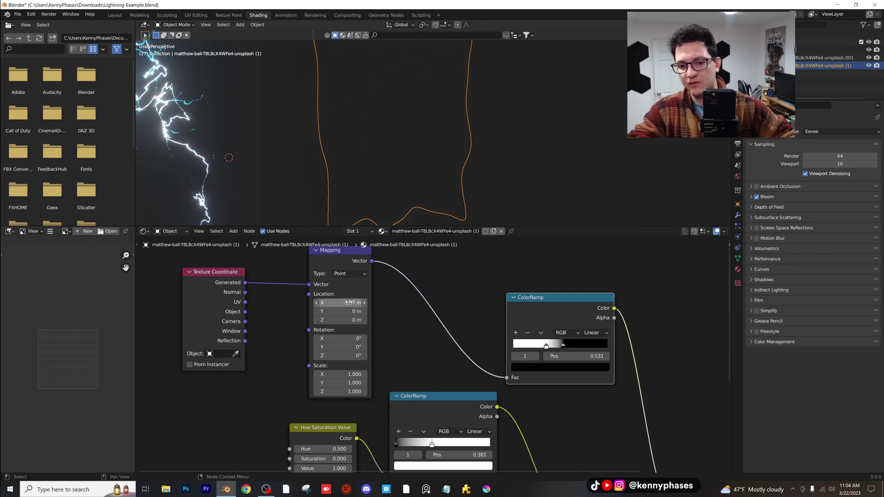
- Change the empty image editor area beside the node editor to a Dope Sheet
click(9, 231)
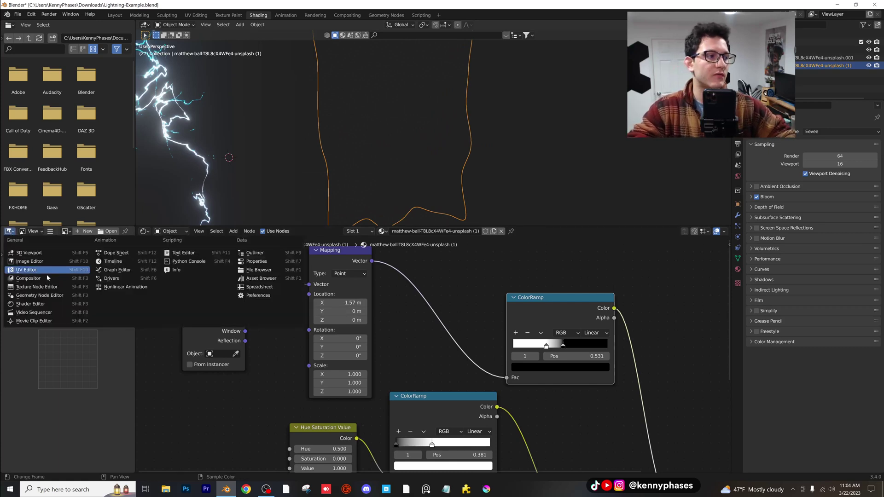
click(113, 252)
click(10, 231)
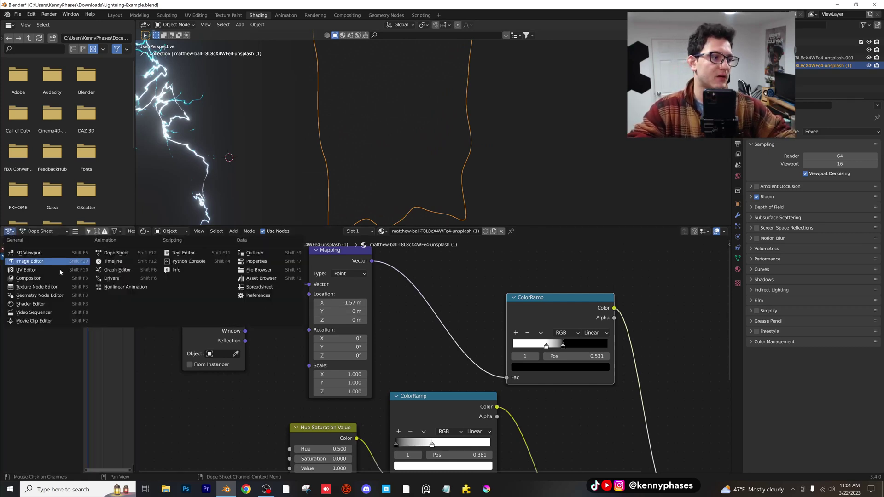
click(130, 255)
scroll(105, 263, up, 1)
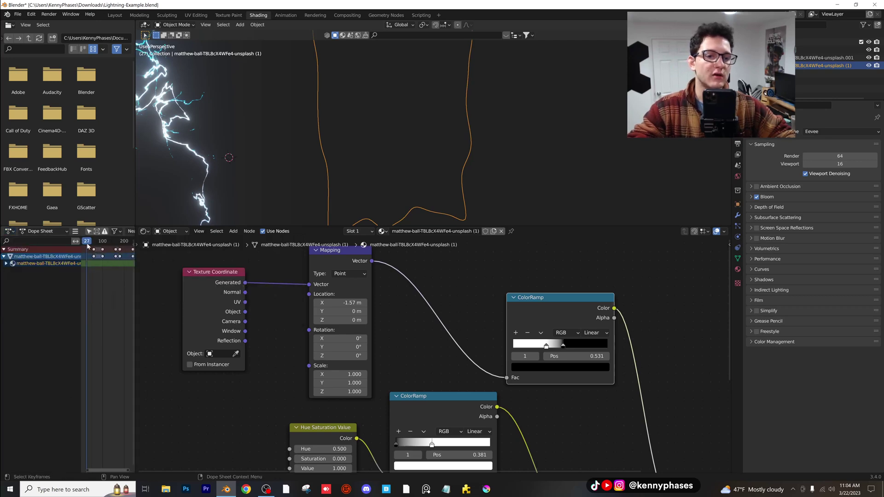
- Keyframe the Mapping location at frame 0 with X at -1.57 m and at frame 30 with X at 0.93 m
click(84, 241)
middle_drag(92, 252, 108, 257)
click(98, 244)
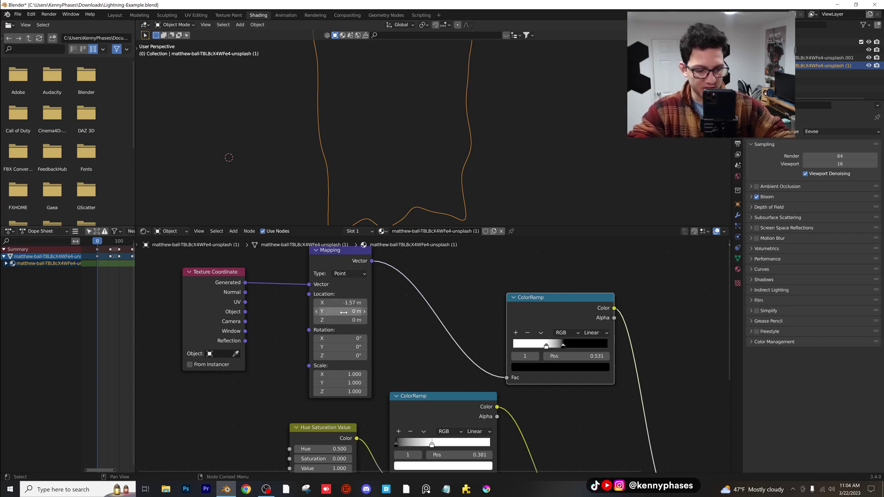
key(i)
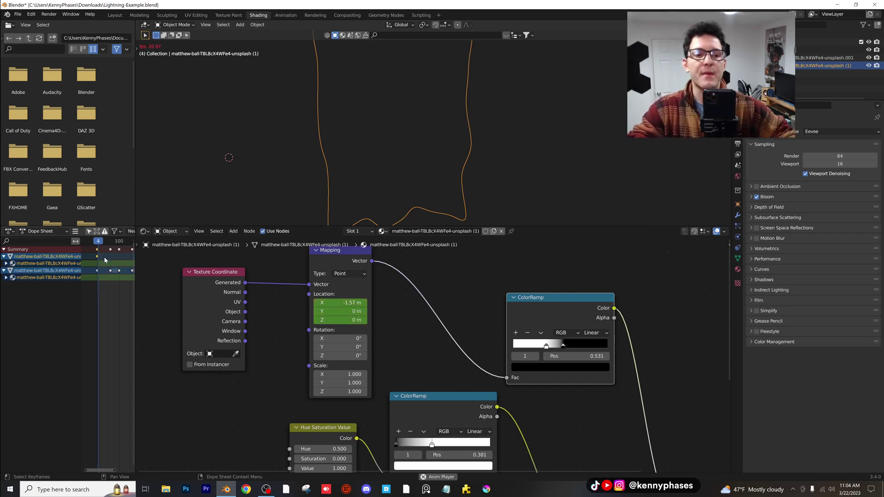
key(space)
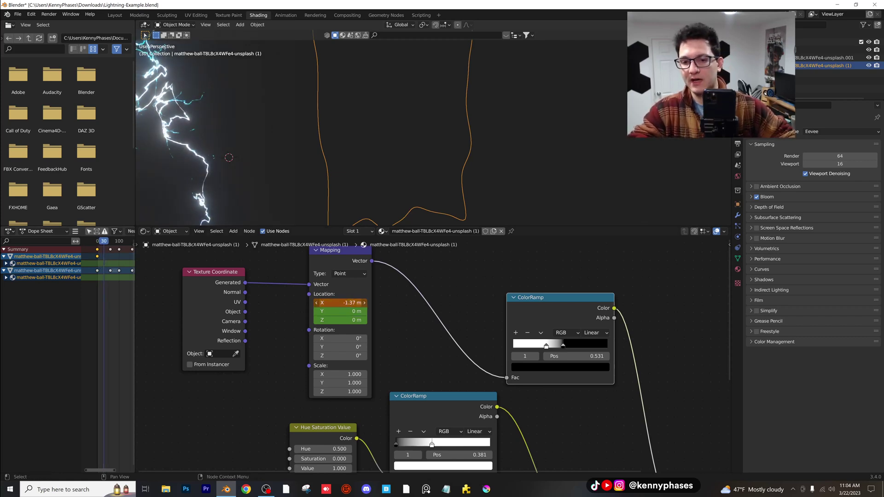
mouse_move(340, 303)
mouse_down()
mouse_move(364, 303)
mouse_move(342, 302)
mouse_up()
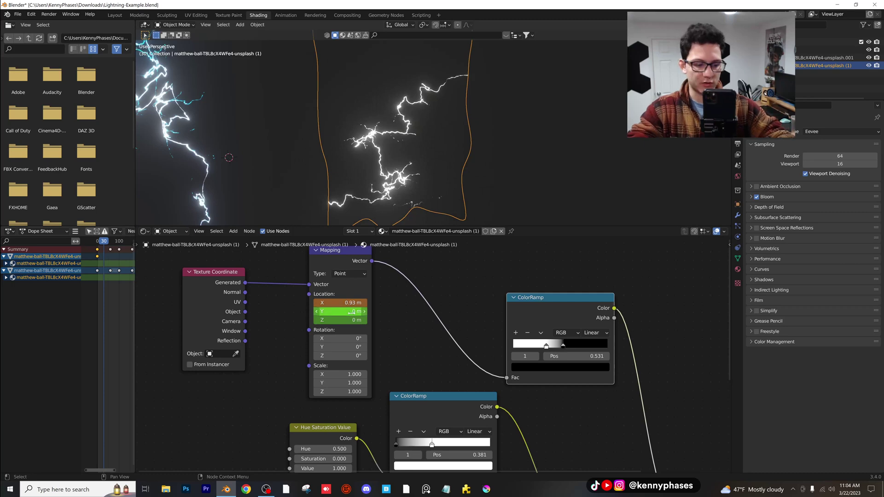
- Scrub back to the start and play the white lightning's strike animation
drag(103, 242, 98, 244)
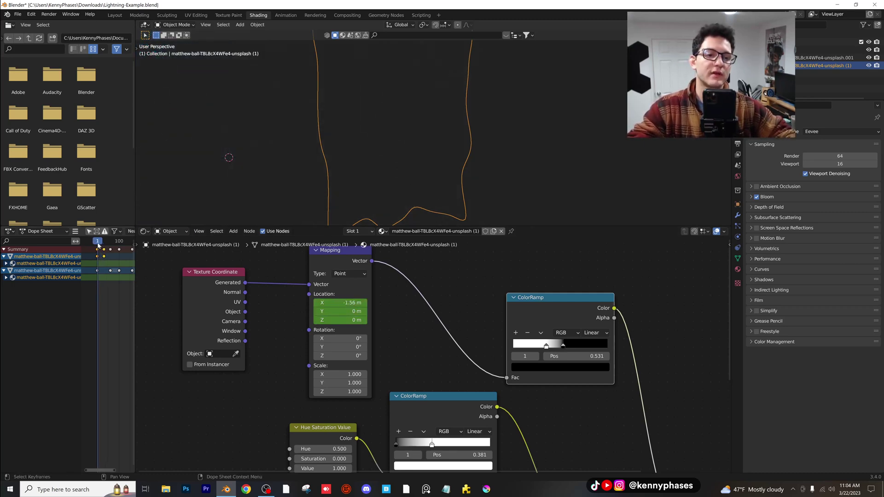
key(space)
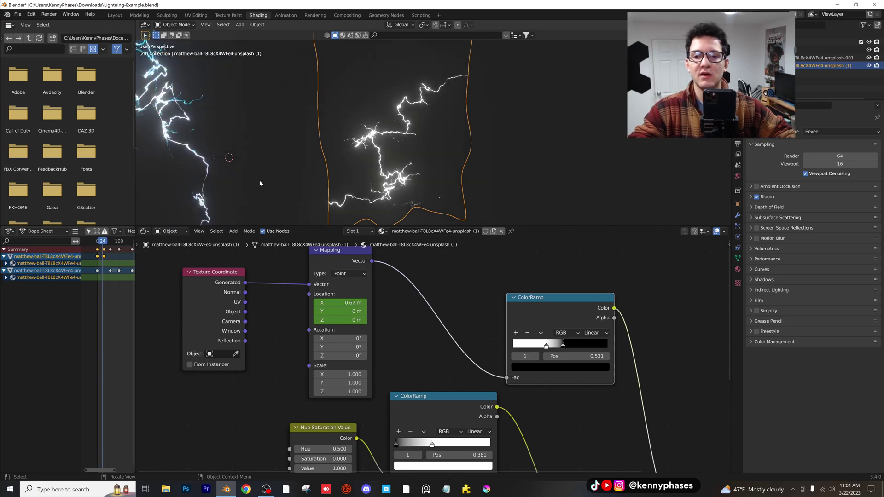
drag(103, 242, 98, 243)
key(space)
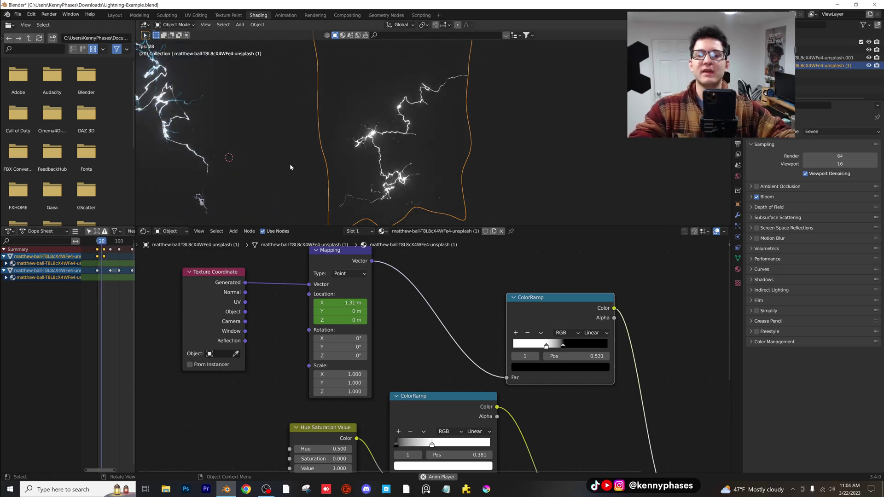
key(space)
- Move the Texture Coordinate and Mapping nodes closer to the mask ColorRamp
scroll(432, 353, down, 5)
scroll(458, 366, up, 2)
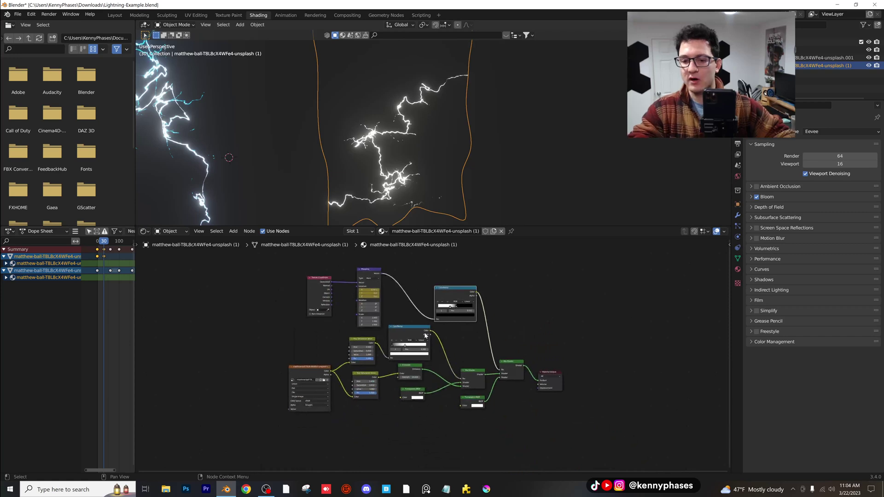
middle_drag(416, 322, 416, 328)
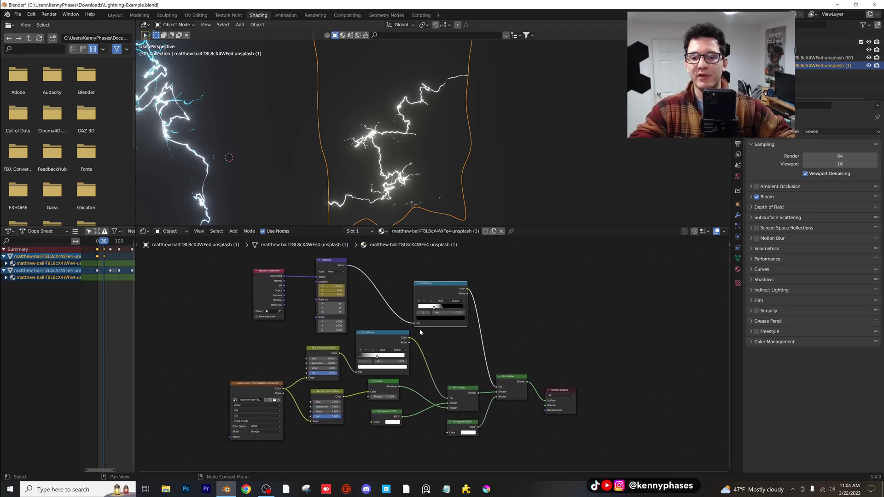
drag(257, 273, 277, 275)
mouse_move(340, 259)
mouse_down()
mouse_move(383, 256)
mouse_move(372, 258)
mouse_up()
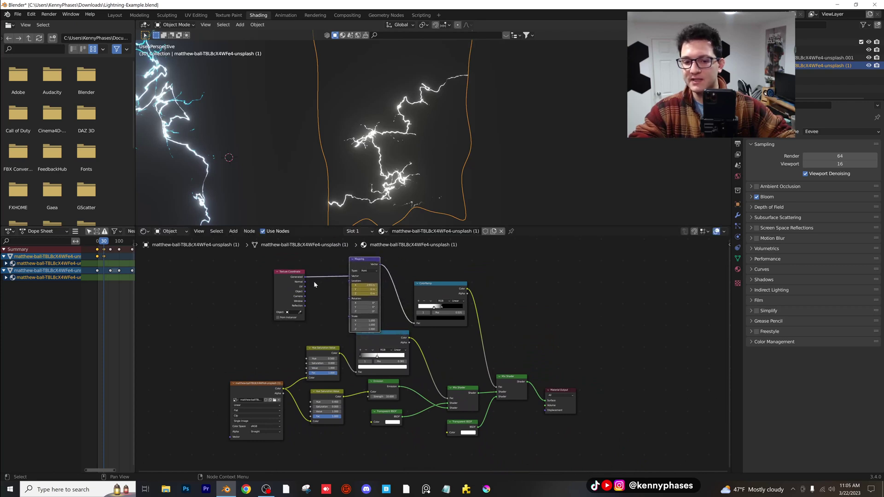
drag(297, 272, 324, 263)
- Move the image texture, Hue Saturation Value, lower ColorRamp and inner shader nodes down, clear of the mask nodes
scroll(308, 331, down, 2)
mouse_move(292, 438)
mouse_down()
mouse_move(409, 402)
mouse_move(464, 364)
mouse_up()
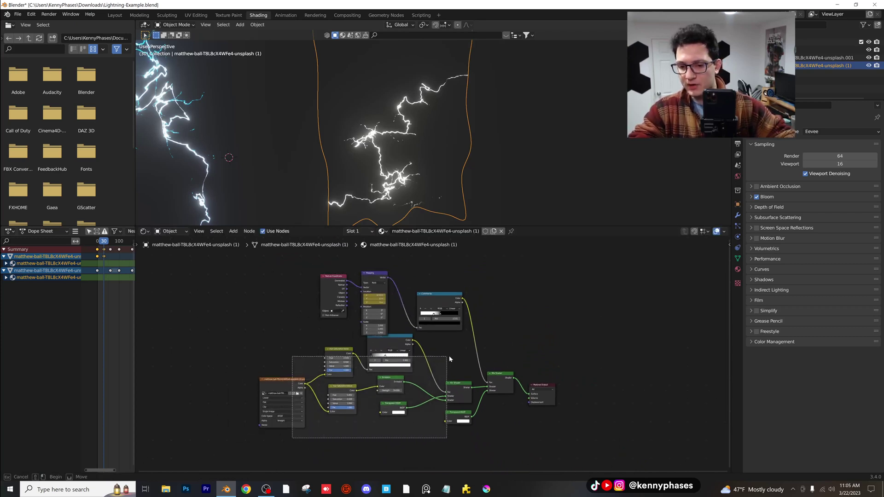
key(g)
click(449, 399)
middle_drag(449, 399, 432, 360)
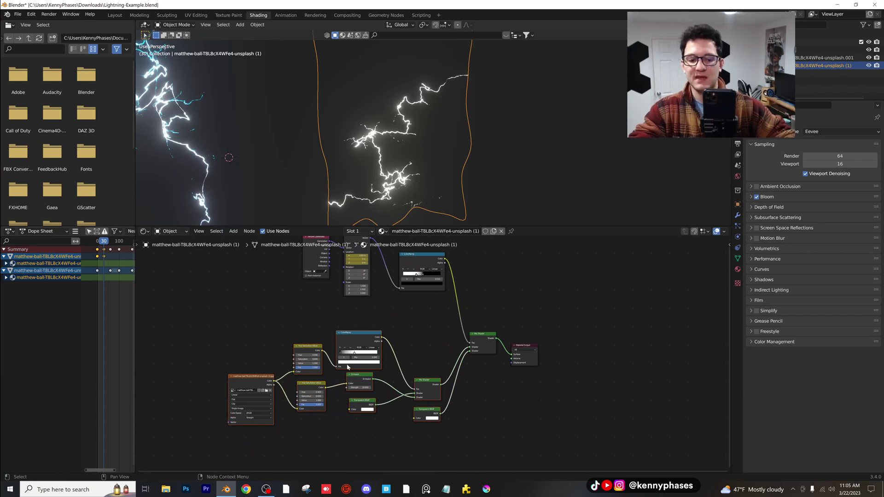
- Review the mask nodes up close and replay the keyframed strike from the first frames
middle_drag(450, 326, 437, 366)
scroll(437, 367, up, 4)
middle_drag(375, 315, 419, 381)
scroll(419, 380, up, 2)
middle_drag(395, 351, 355, 324)
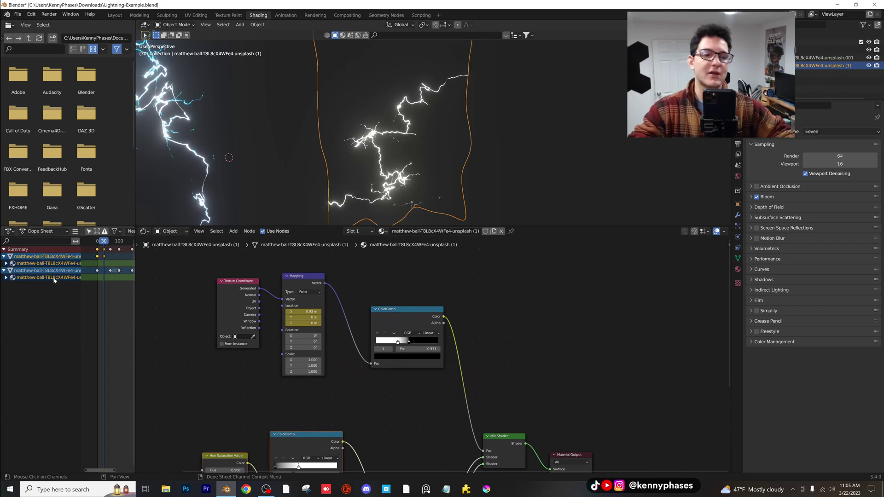
drag(102, 243, 99, 244)
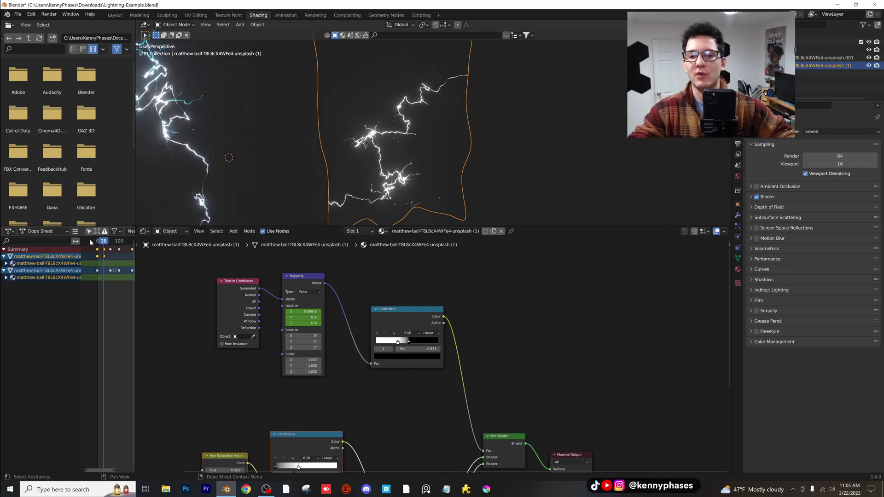
key(space)
drag(104, 240, 100, 241)
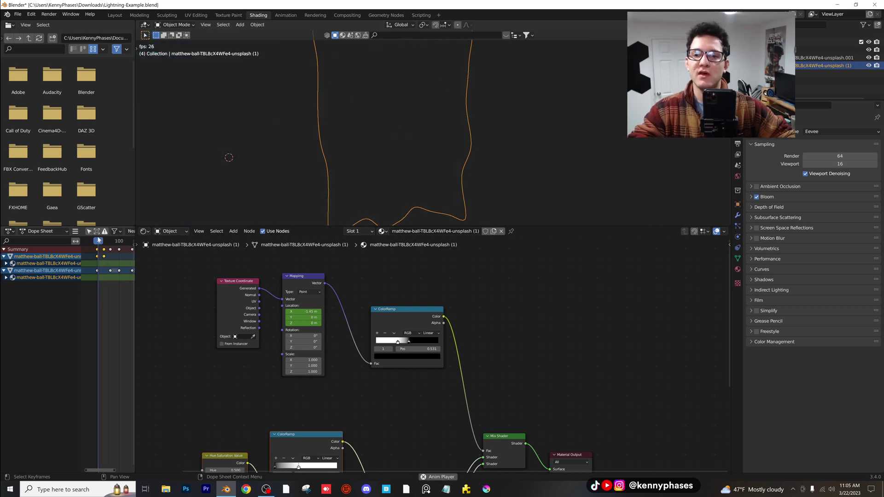
key(space)
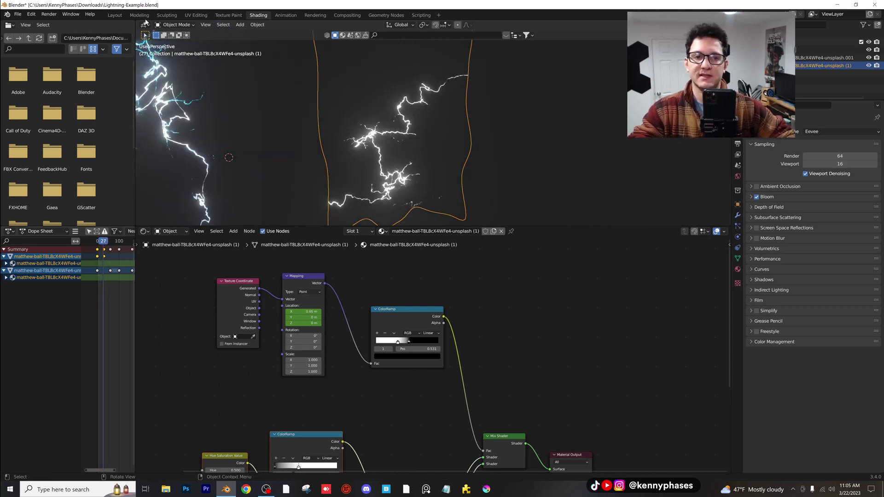
- Switch to the Layout workspace, enlarge the timeline and play both lightning strikes from frame 1
click(115, 16)
mouse_move(375, 217)
middle_down()
mouse_move(400, 190)
mouse_move(341, 154)
mouse_move(347, 269)
middle_up()
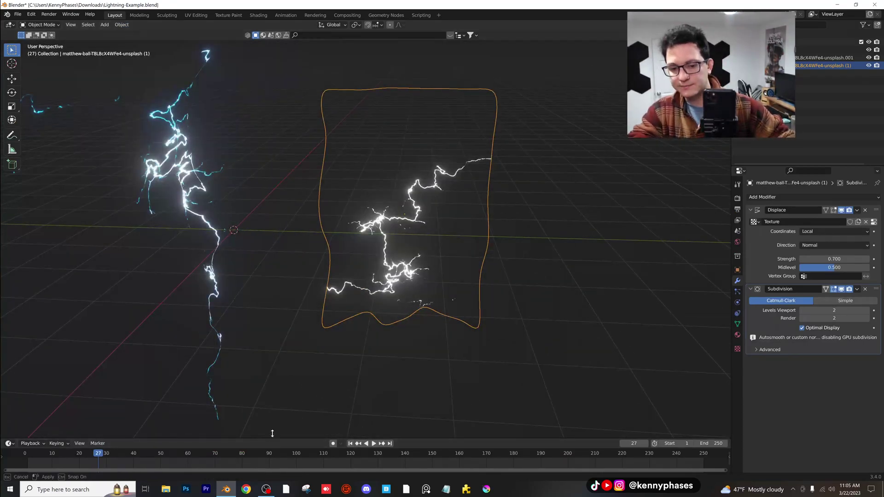
drag(272, 438, 271, 381)
drag(79, 400, 35, 399)
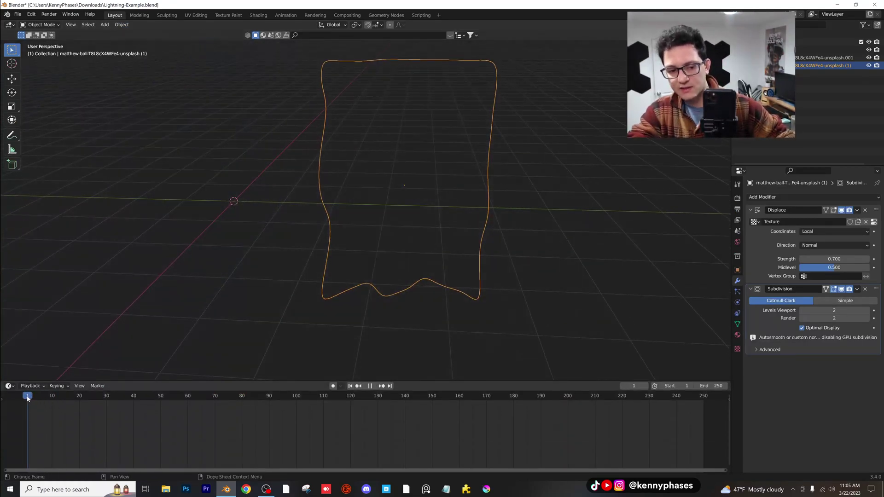
key(space)
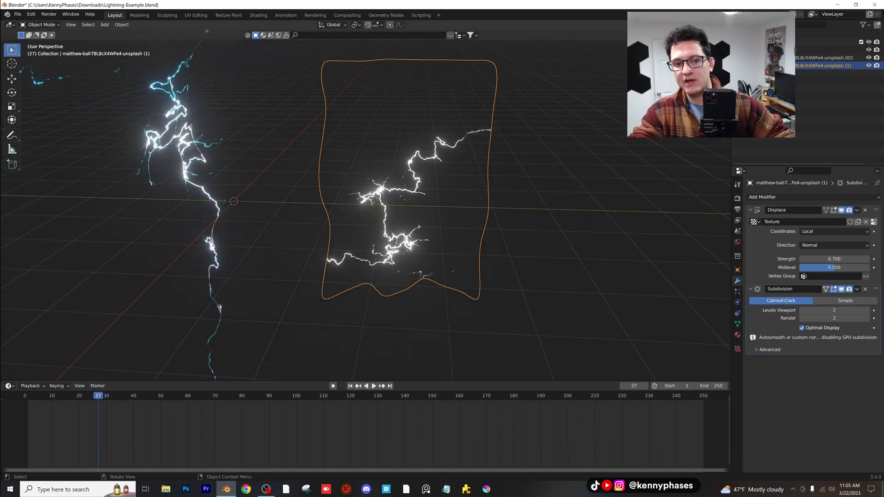
- Replay both strikes from a closer, rotated view, and return to the Shading workspace
click(219, 226)
middle_drag(219, 225, 203, 208)
click(389, 235)
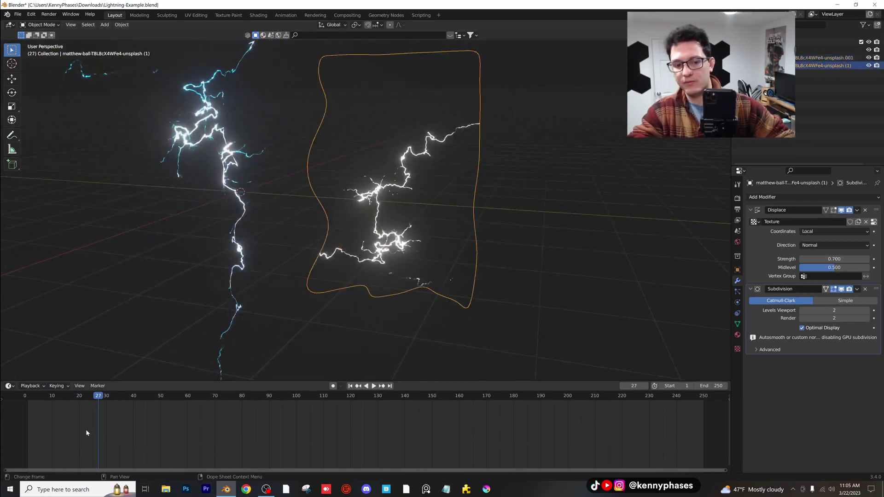
drag(69, 398, 40, 397)
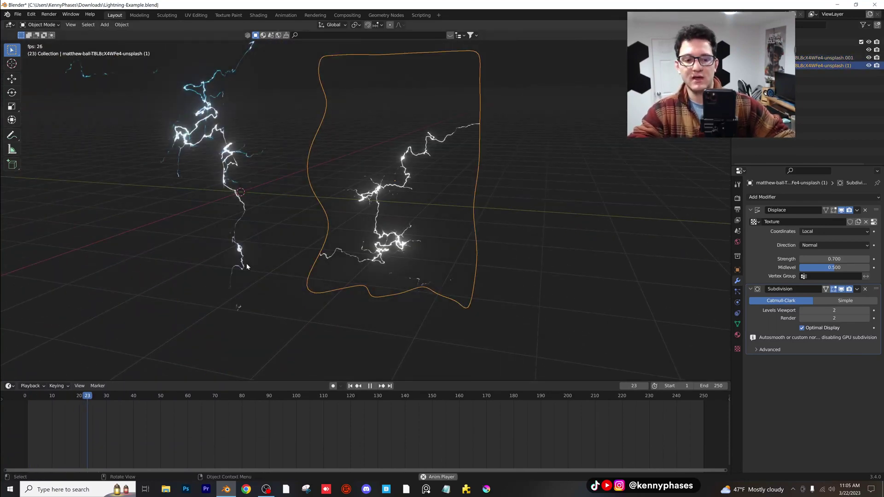
scroll(357, 302, up, 2)
shift+middle_drag(357, 303, 297, 336)
scroll(295, 336, up, 1)
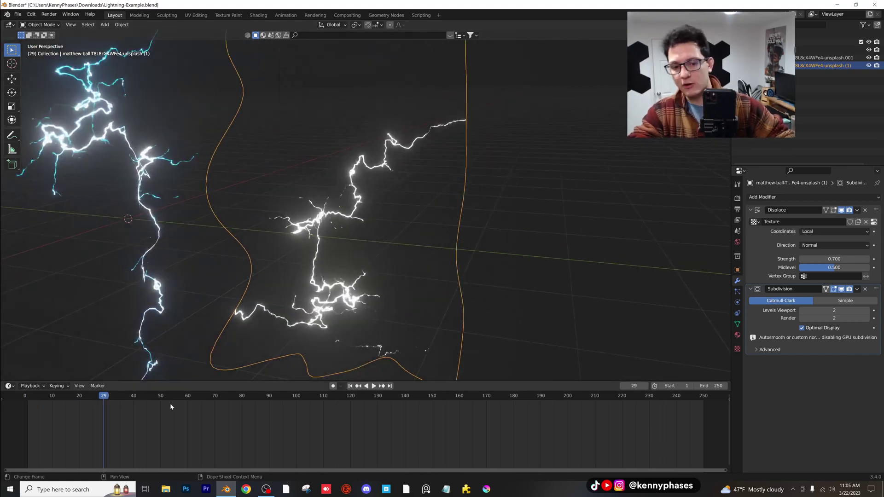
key(space)
mouse_move(103, 397)
mouse_down()
mouse_move(47, 398)
mouse_move(90, 400)
mouse_move(57, 399)
mouse_move(76, 398)
mouse_up()
click(258, 15)
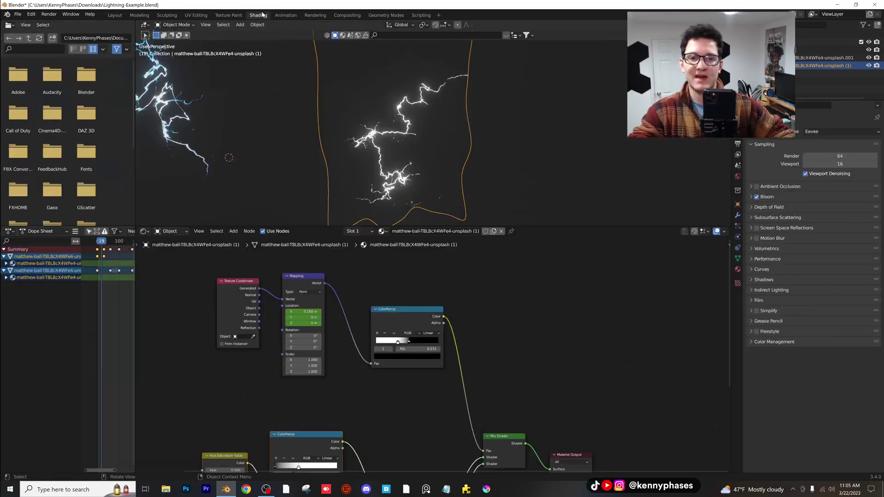
- Open the file browser of the image texture node to choose a replacement image
scroll(406, 341, up, 2)
middle_drag(434, 379, 515, 244)
middle_drag(427, 370, 550, 330)
middle_drag(309, 412, 397, 370)
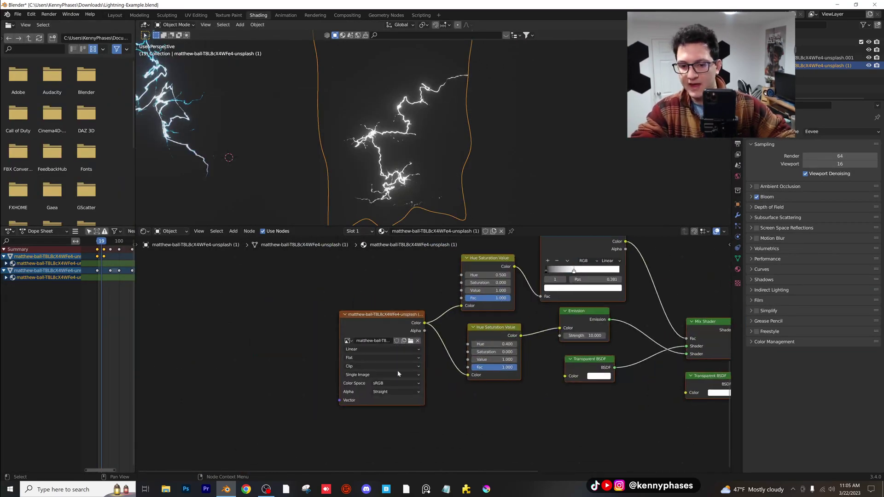
scroll(405, 343, up, 5)
middle_drag(432, 332, 401, 340)
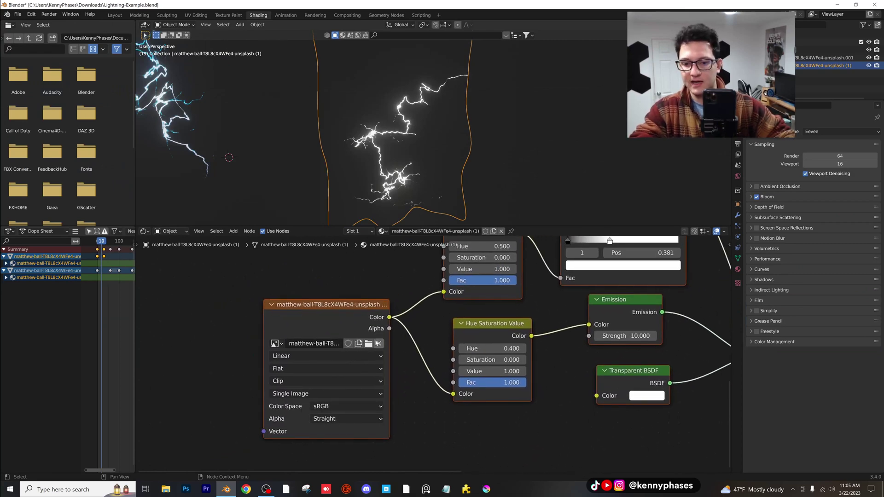
click(369, 344)
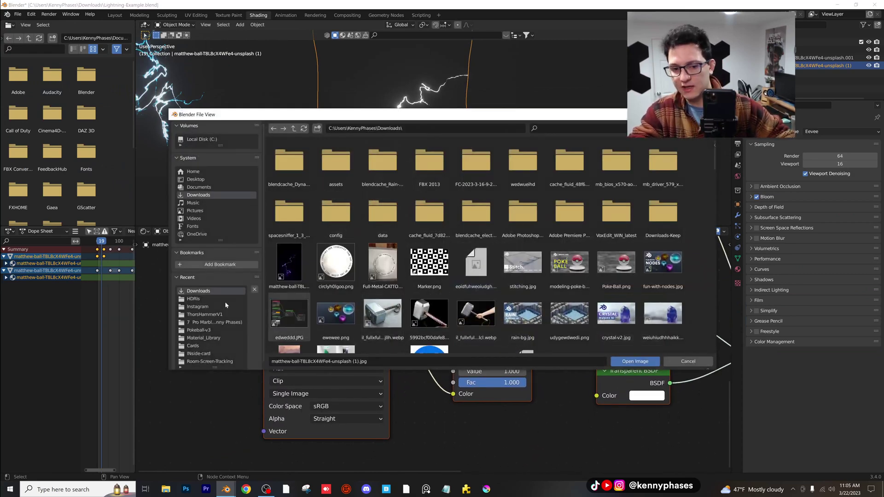
- Browse to the Random-Images folder inside Documents\Misc
scroll(217, 347, down, 1)
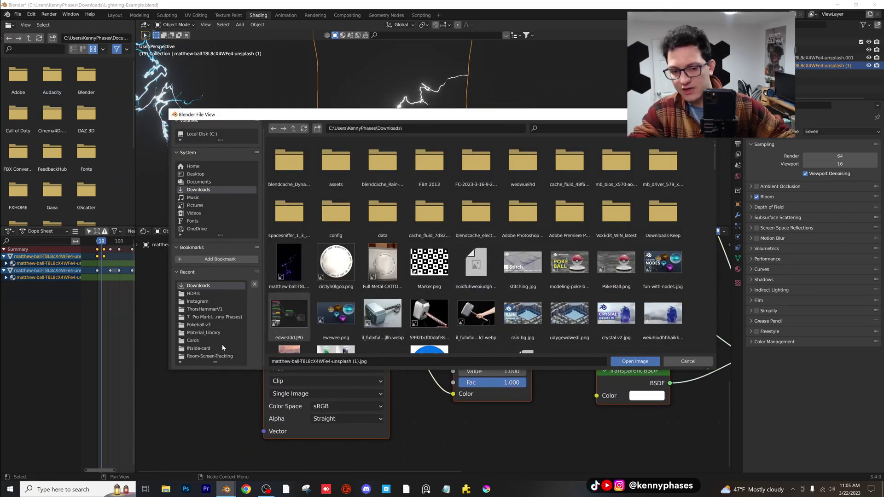
click(293, 129)
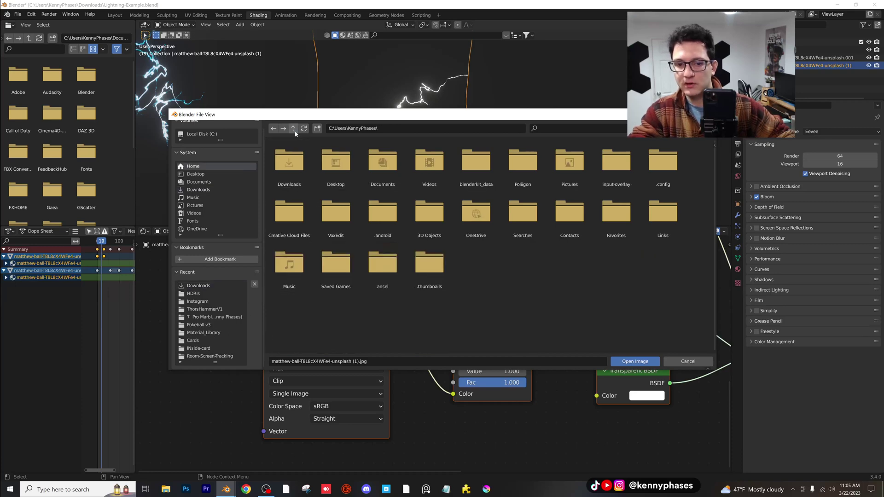
double_click(384, 159)
double_click(317, 180)
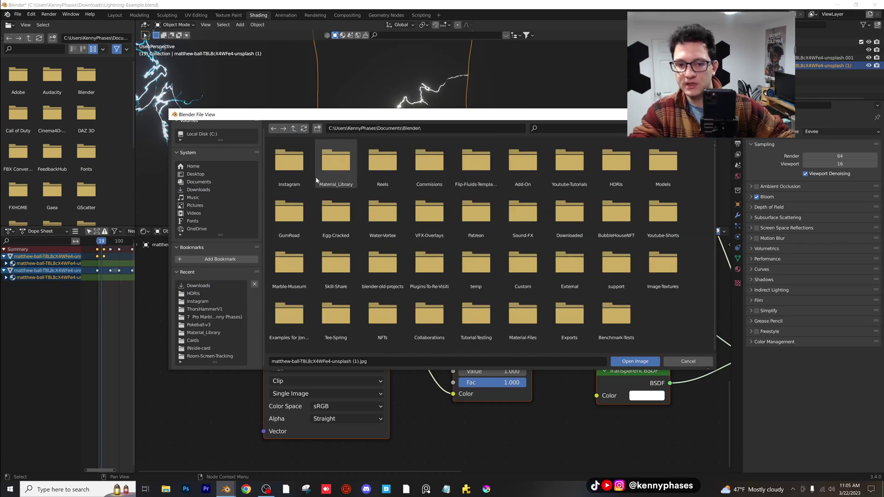
click(294, 129)
double_click(429, 161)
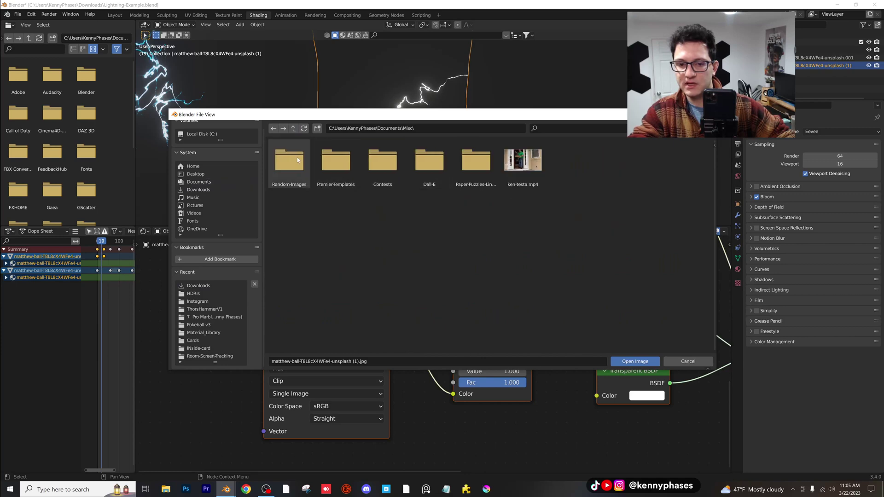
double_click(289, 161)
- Load the swirling-stripes Unsplash image from Random-Images into the image texture and scrub the timeline to preview its animated reveal
scroll(460, 258, down, 1)
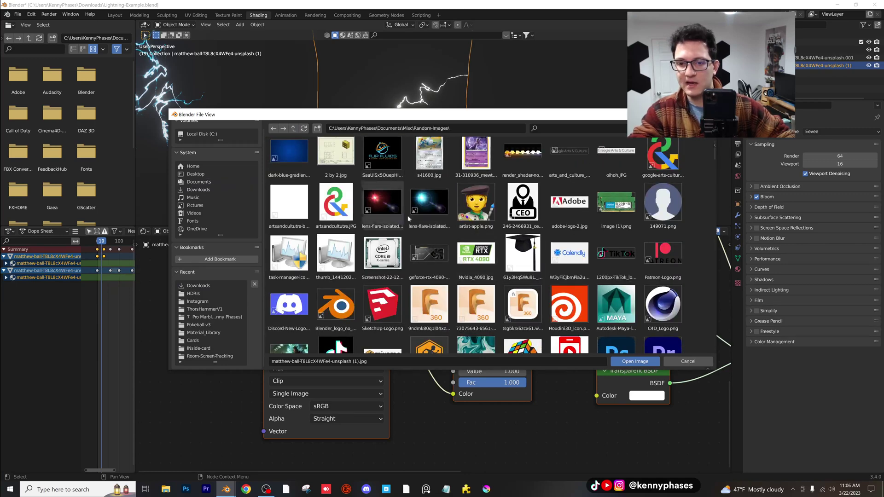
scroll(433, 216, down, 5)
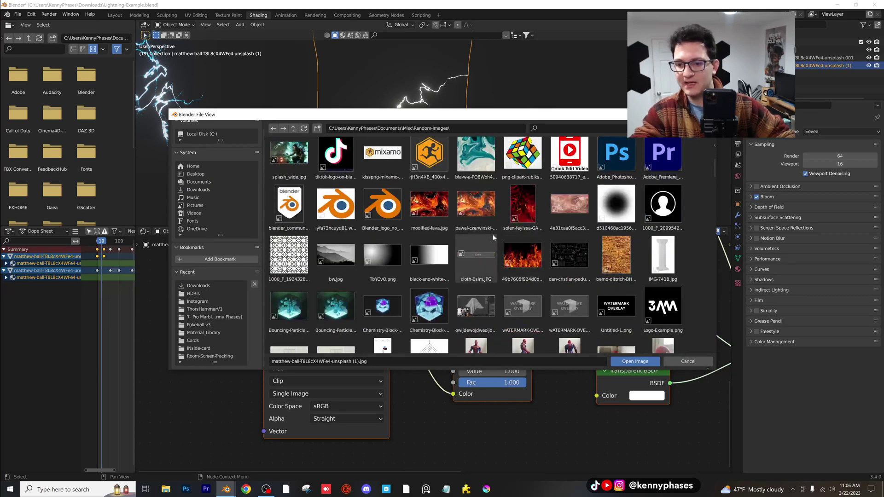
scroll(433, 216, down, 15)
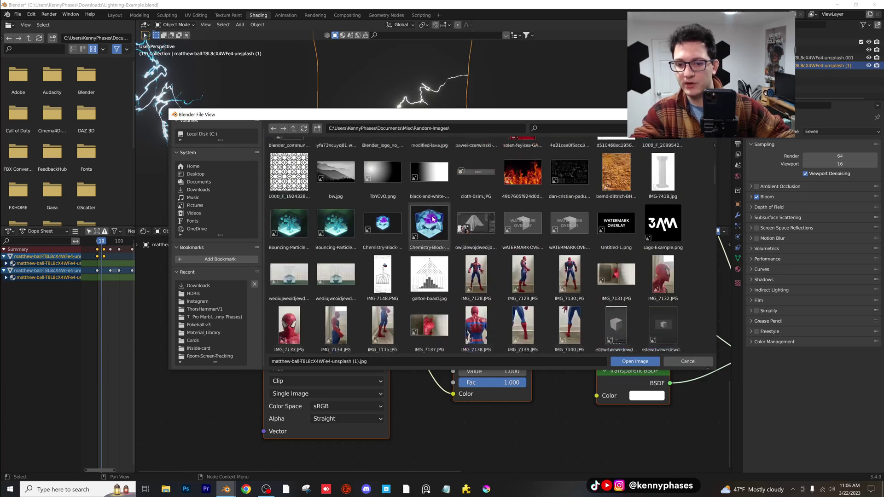
scroll(607, 267, down, 3)
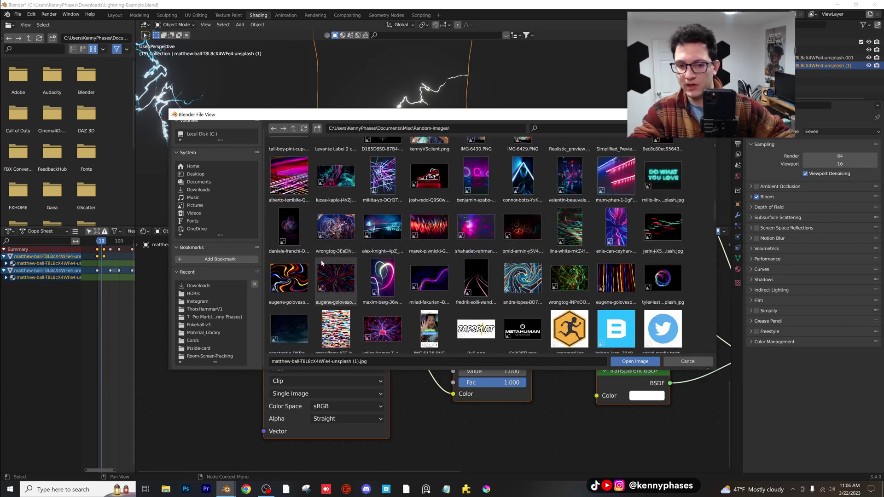
double_click(300, 276)
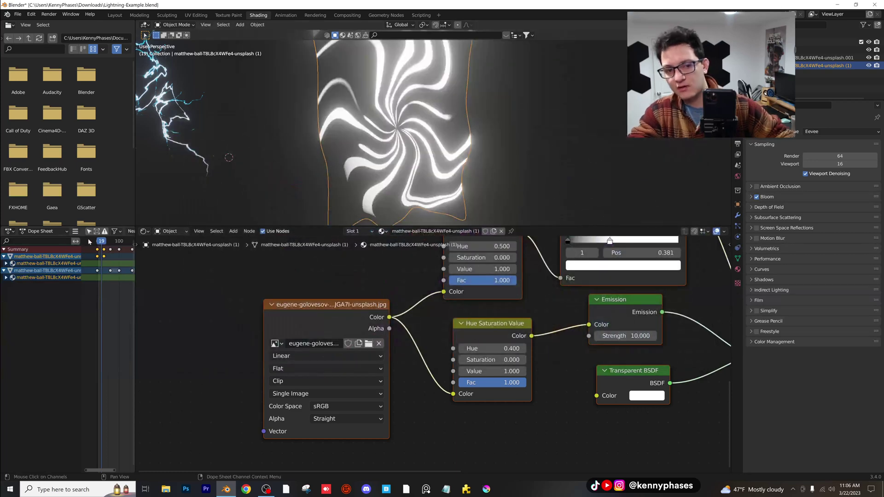
drag(89, 242, 102, 244)
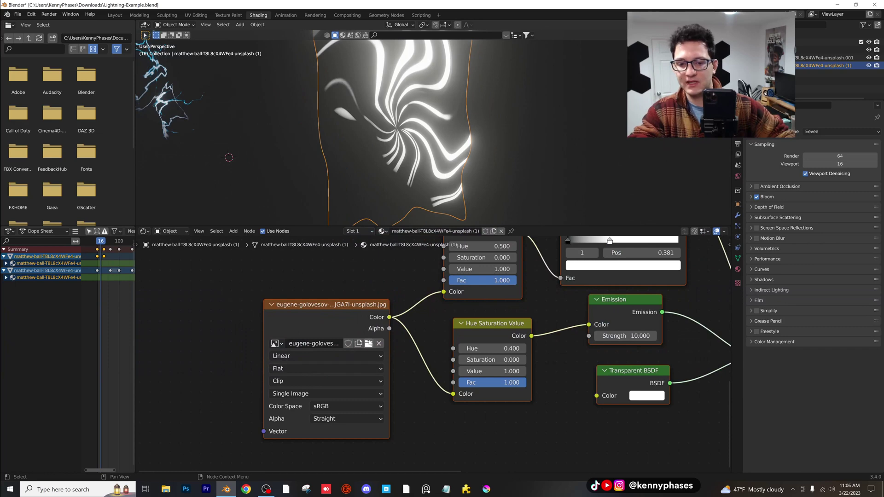
- Reload the original lightning photo from Downloads into the image texture and scrub through the strike
click(369, 343)
click(197, 195)
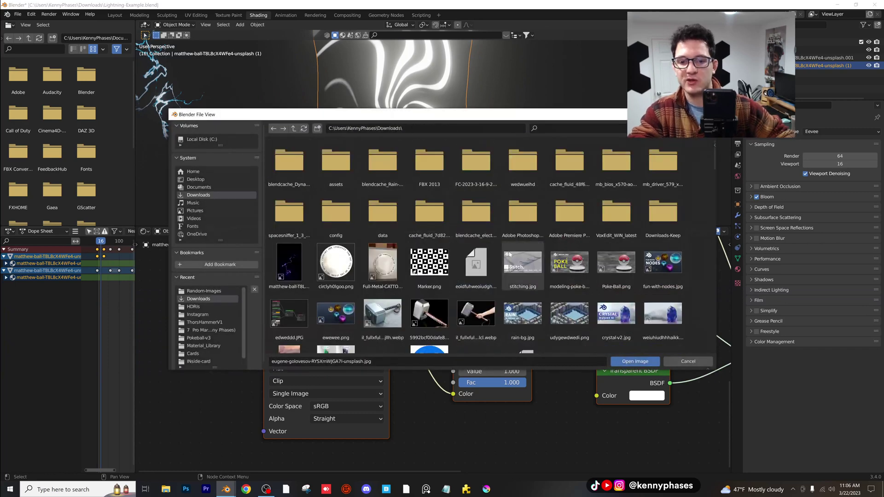
double_click(291, 257)
drag(92, 240, 103, 244)
- Switch to the Layout workspace and play both lightning strikes from the first frames
click(114, 15)
middle_drag(233, 141, 431, 234)
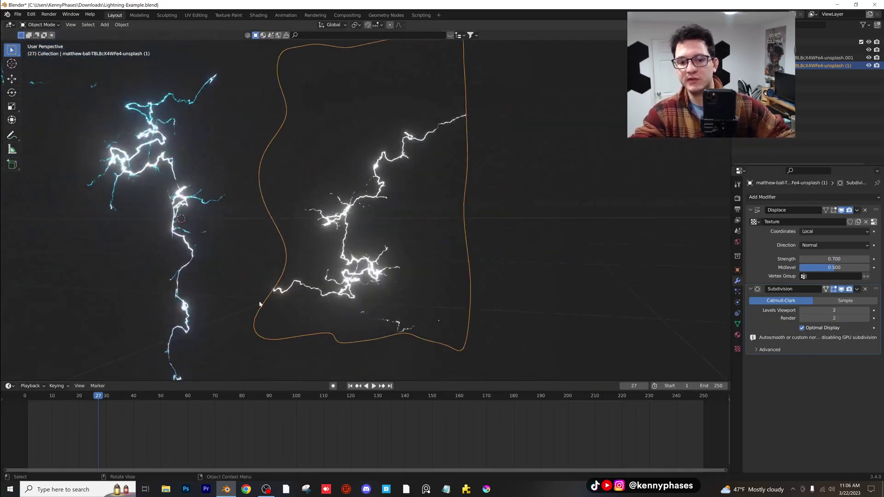
drag(81, 394, 54, 399)
key(space)
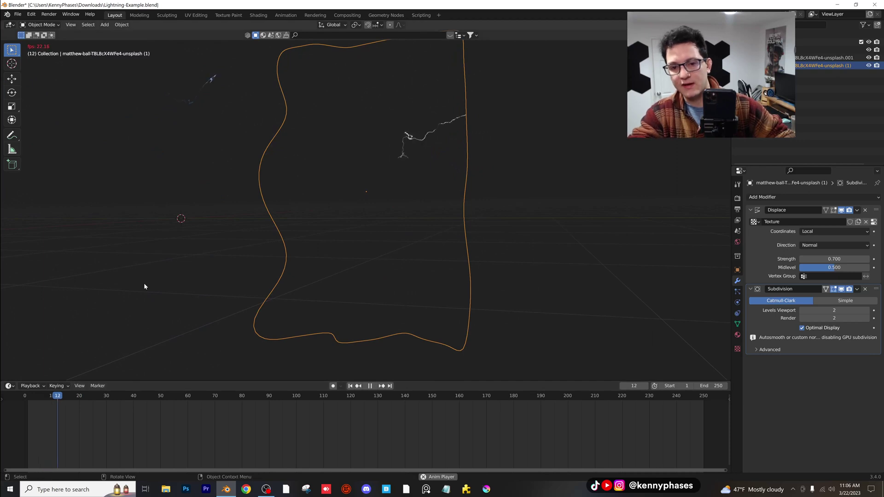
key(space)
scroll(143, 283, up, 1)
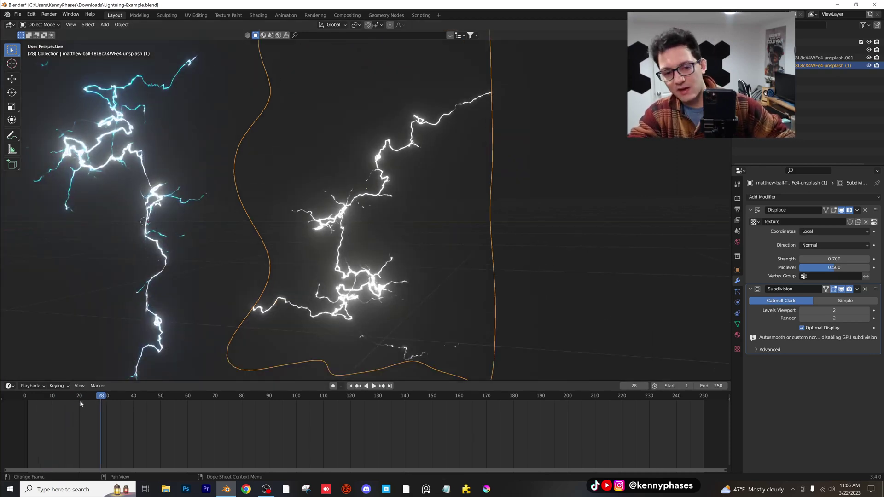
- Scrub both strikes through the early frames up to frame 23, viewing them from a wider, raised angle
drag(100, 397, 64, 398)
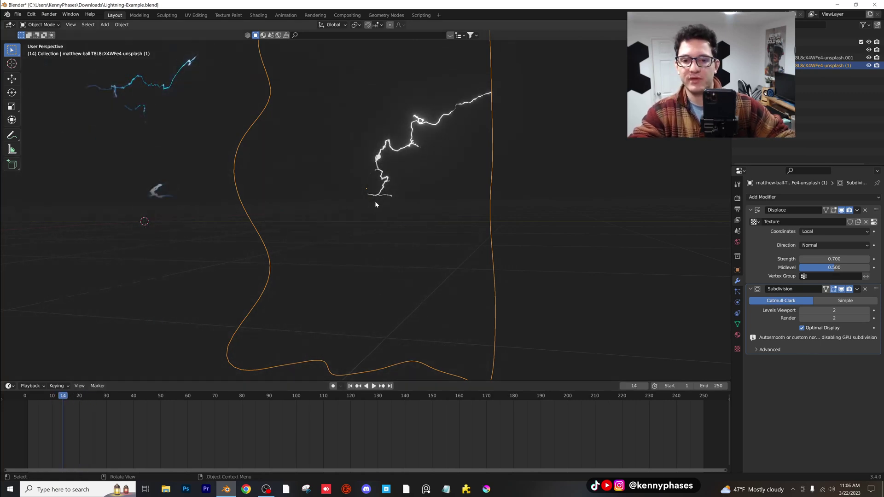
middle_drag(375, 204, 426, 242)
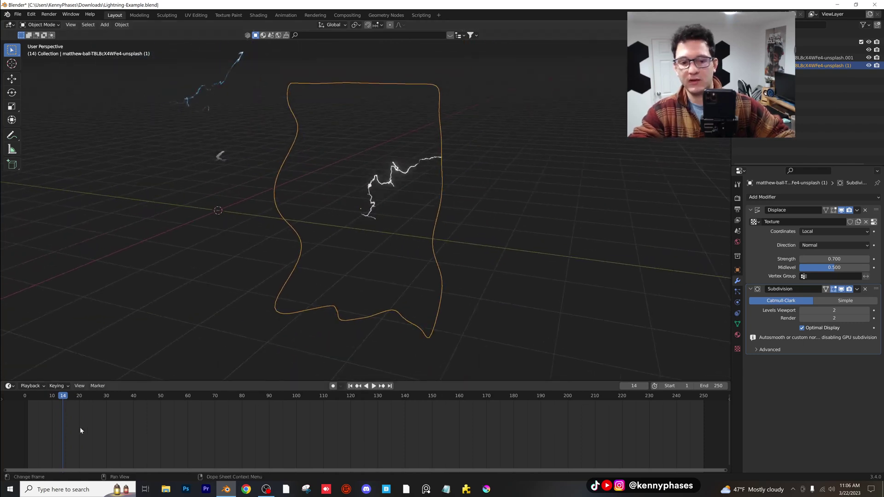
drag(56, 397, 88, 404)
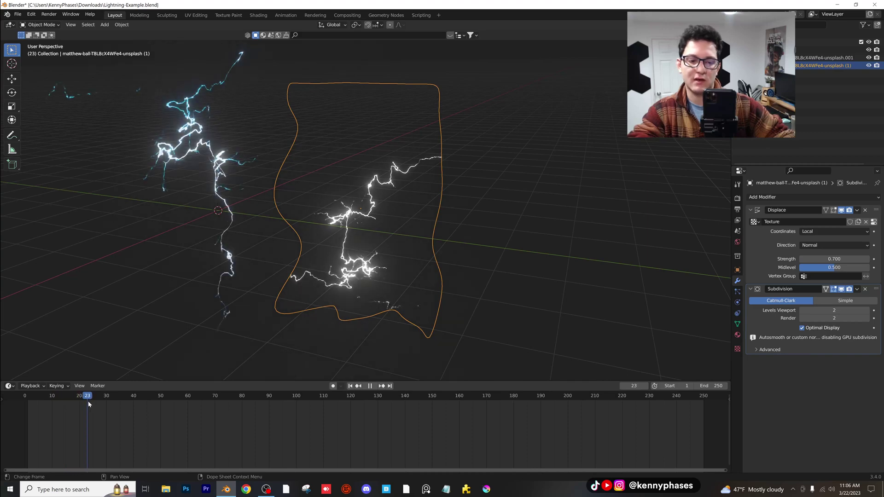
- Inspect the white bolt's displaced plane from the opposite side up close and scrub its strike to frame 16
middle_drag(368, 249, 360, 204)
scroll(364, 200, down, 4)
scroll(360, 203, up, 1)
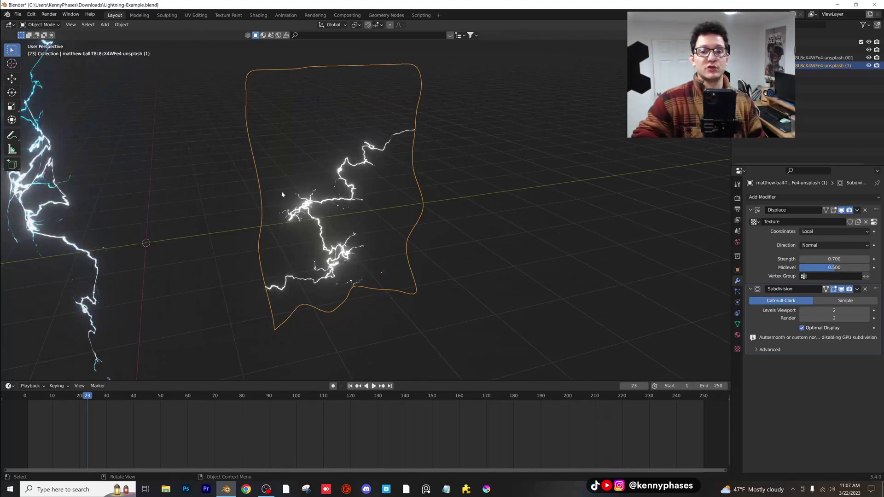
scroll(293, 223, up, 3)
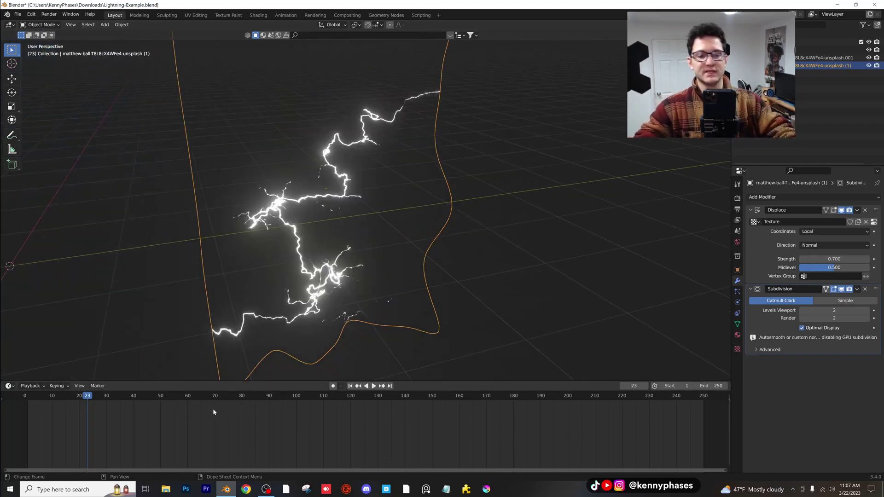
mouse_move(61, 399)
mouse_down()
mouse_move(33, 396)
mouse_move(85, 396)
mouse_move(69, 396)
mouse_up()
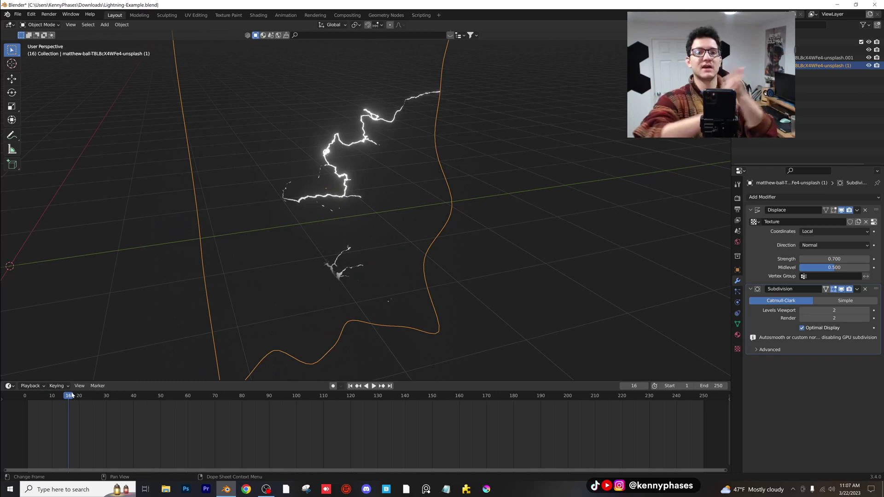